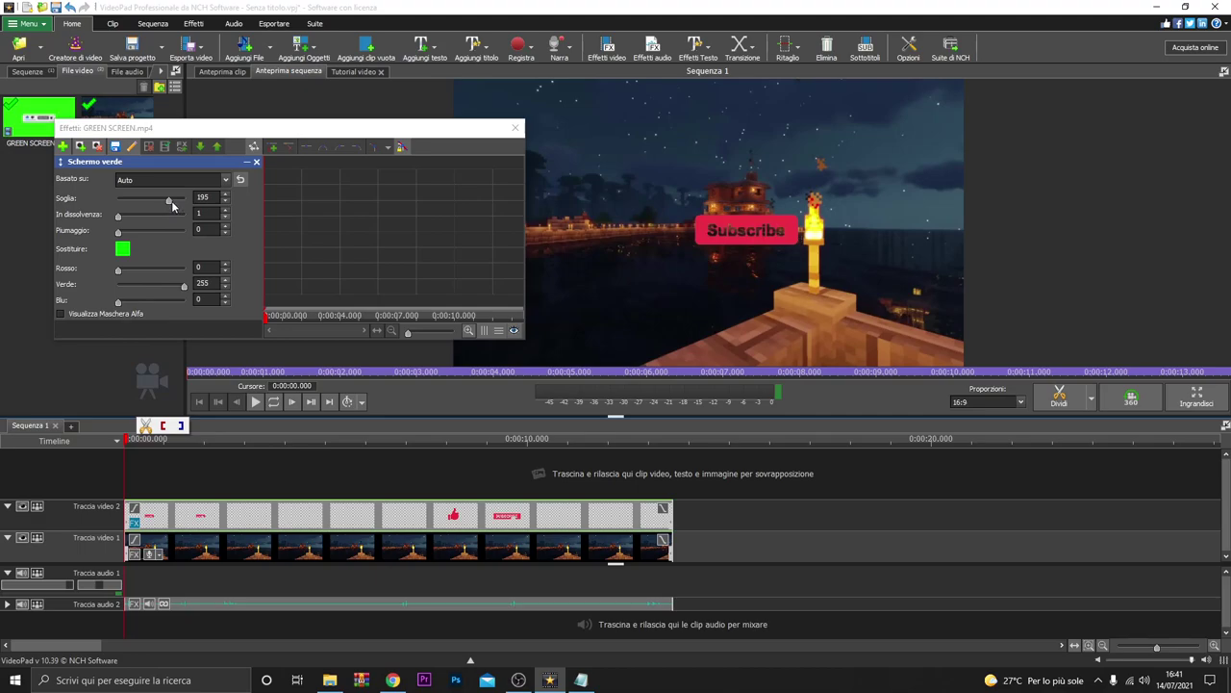
Lower the Schermo verde threshold (Soglia) of the GREEN SCREEN.mp4 clip to 119.
{"action": "scroll", "coordinate": [172, 202], "scroll_direction": "down", "scroll_amount": 4}
{"action": "scroll", "coordinate": [172, 205], "scroll_direction": "down", "scroll_amount": 2}
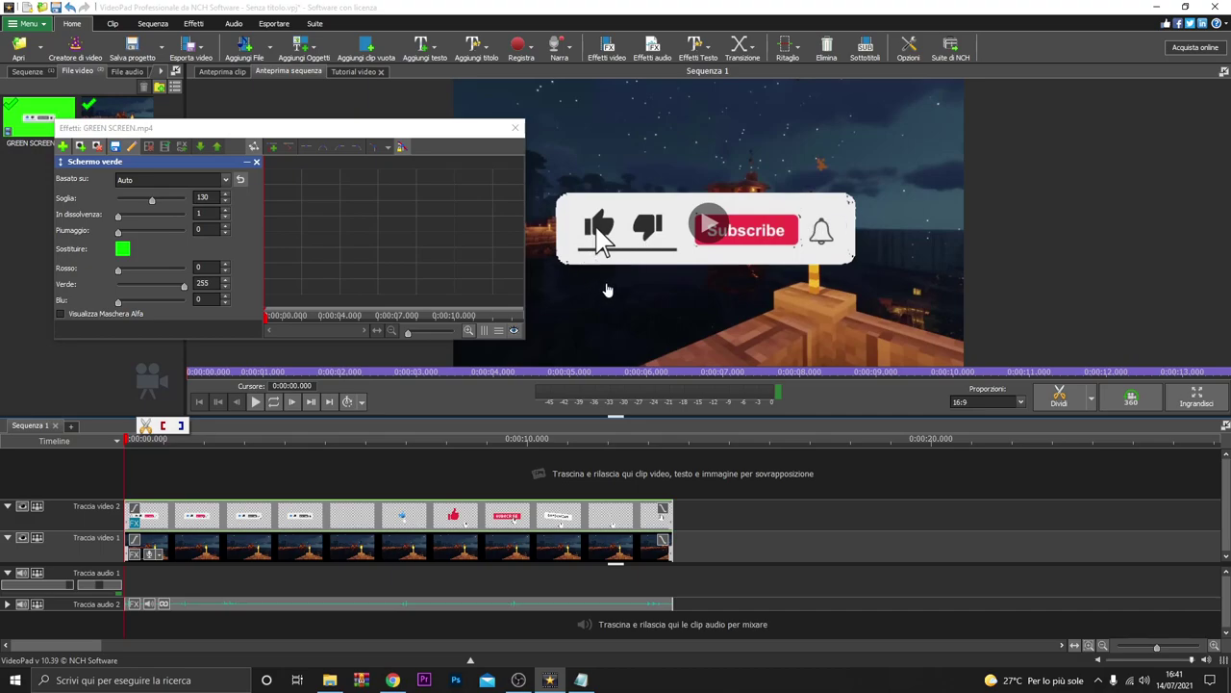
{"action": "double_click", "coordinate": [226, 203]}
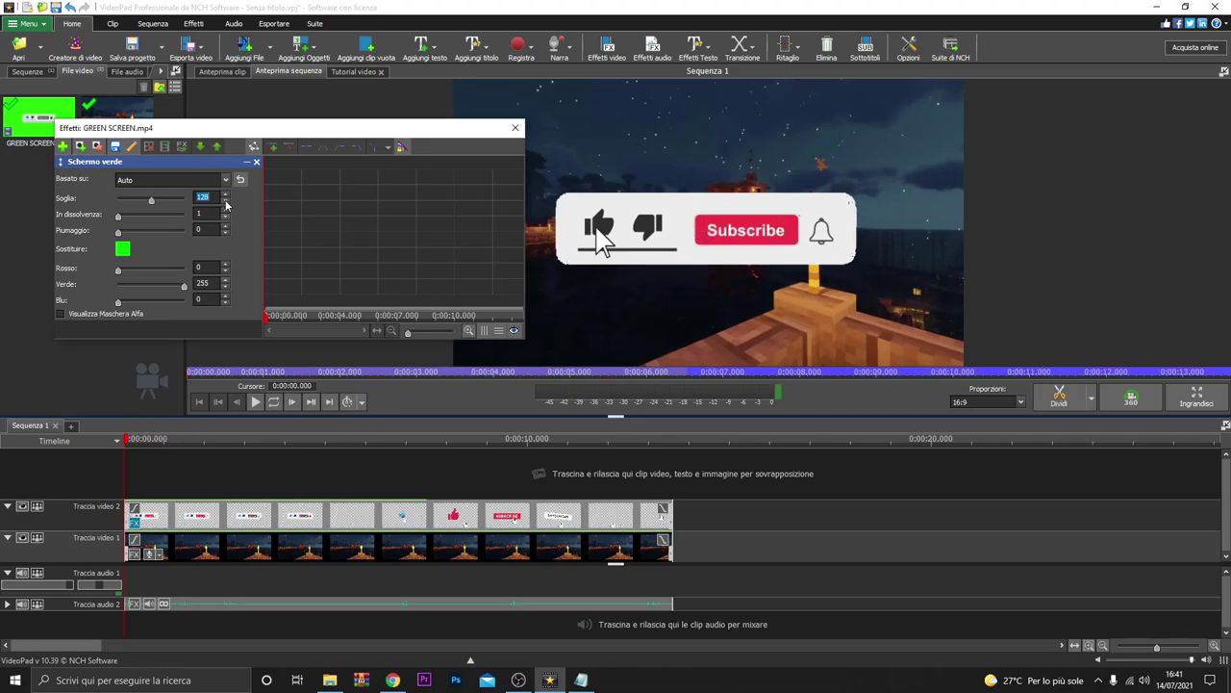
{"action": "left_click", "coordinate": [226, 203]}
{"action": "left_click", "coordinate": [226, 203]}
{"action": "left_click", "coordinate": [226, 203]}
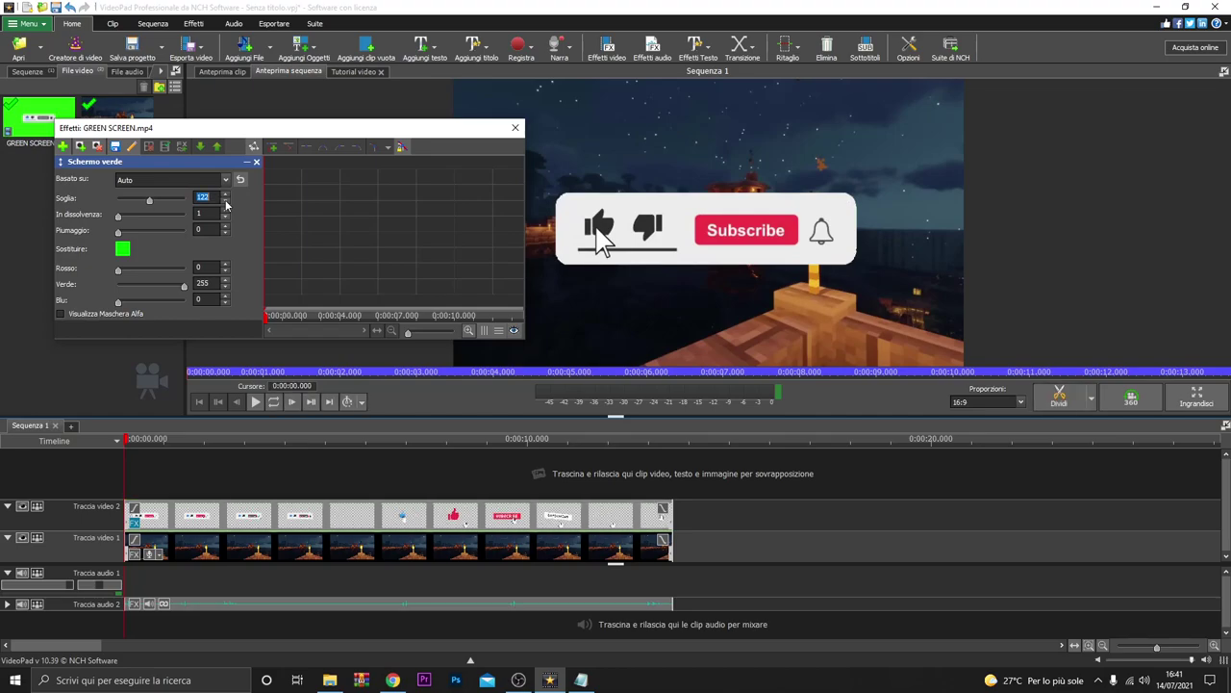
{"action": "left_click", "coordinate": [226, 203]}
{"action": "left_click", "coordinate": [226, 203]}
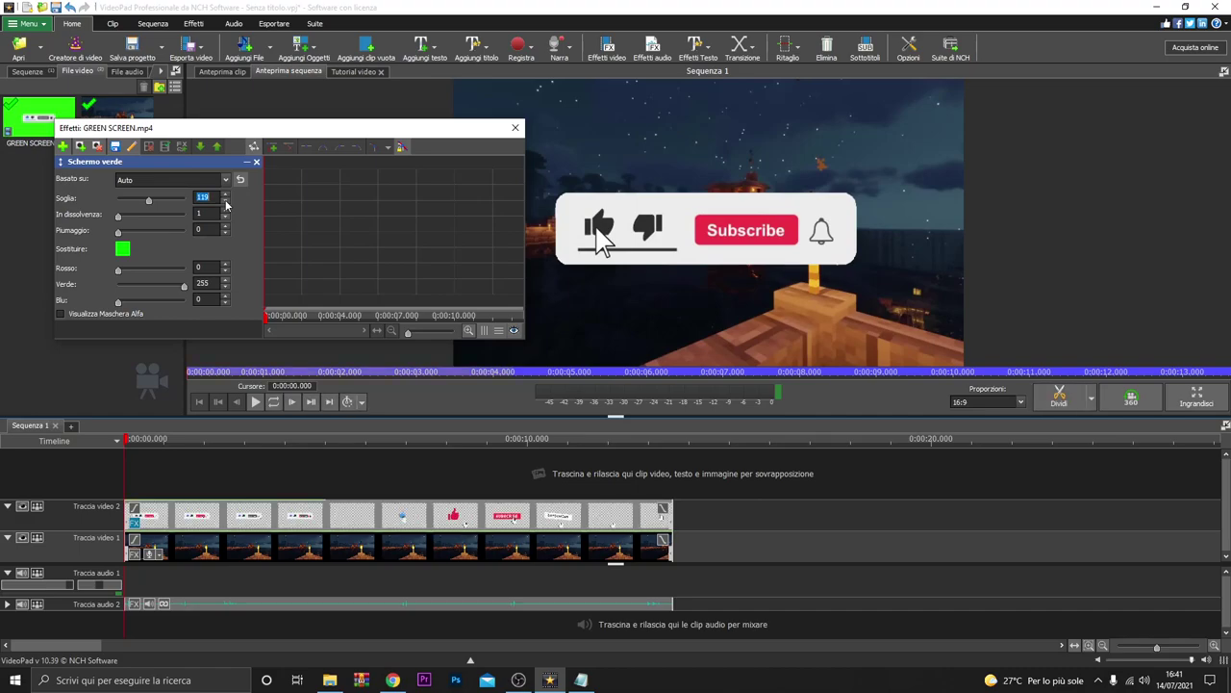
Scrub through the sequence up to about 8.7 seconds to check the keyed overlay, including the red SUBSCRIBE button animation.
{"action": "left_click", "coordinate": [144, 441]}
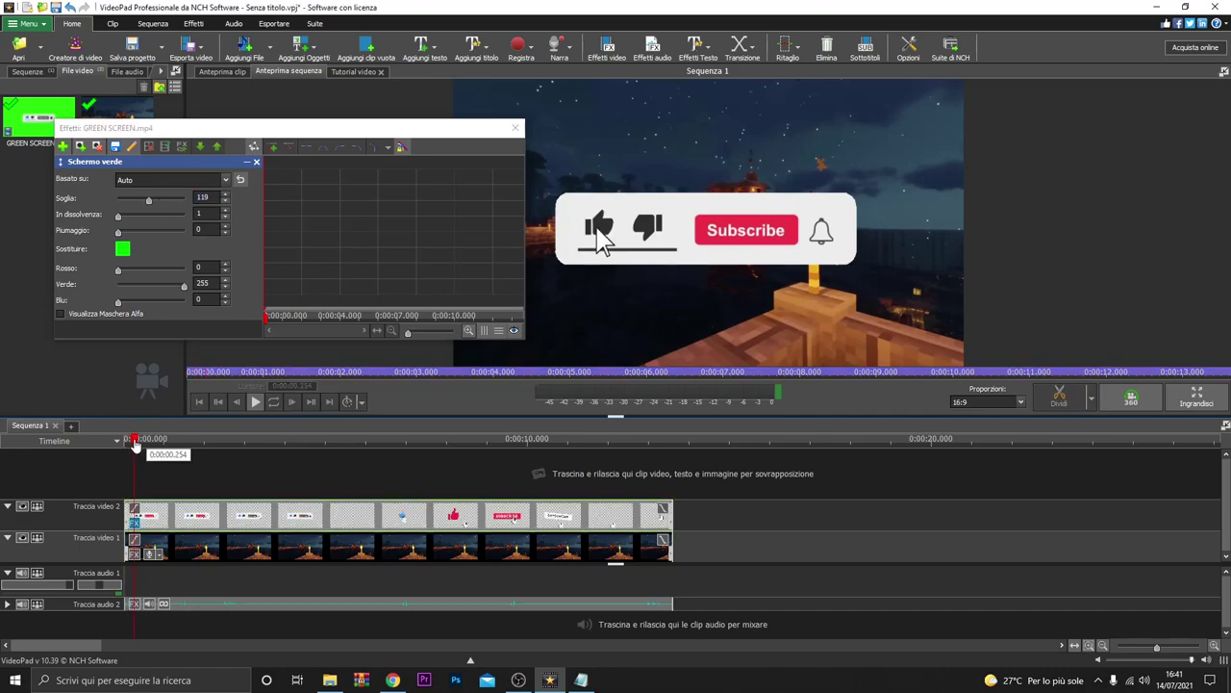
{"action": "left_click_drag", "start_coordinate": [144, 441], "coordinate": [466, 501]}
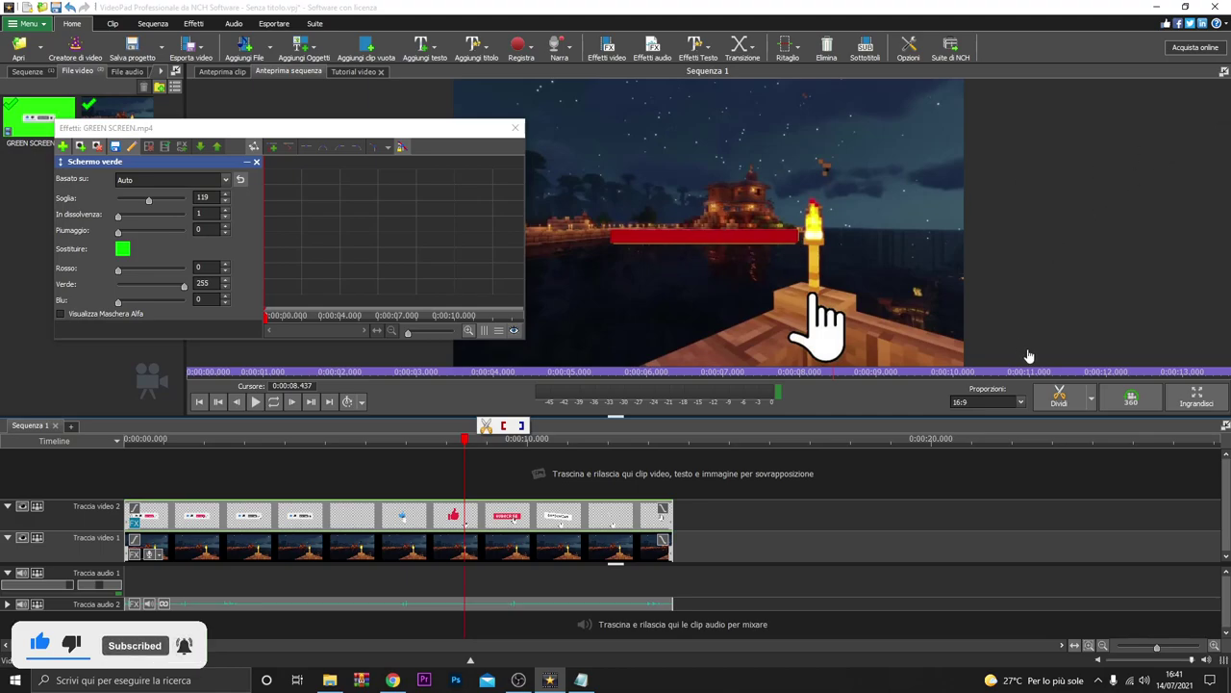
{"action": "left_click", "coordinate": [1197, 396]}
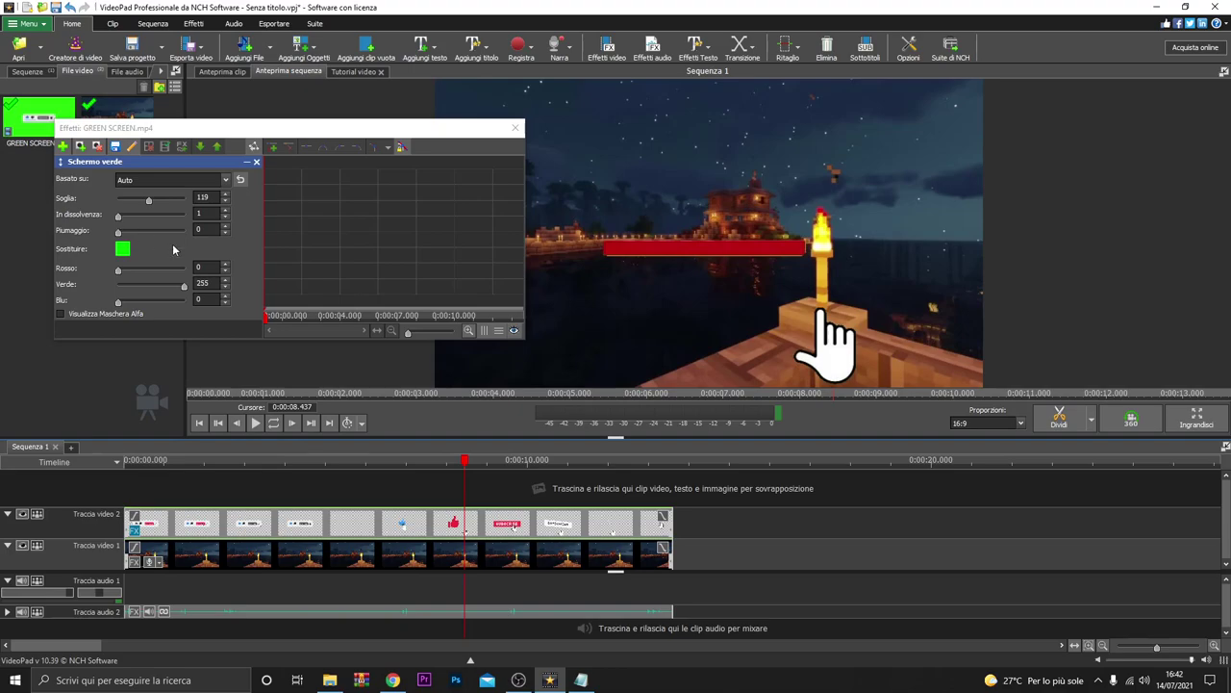
{"action": "left_click", "coordinate": [469, 465]}
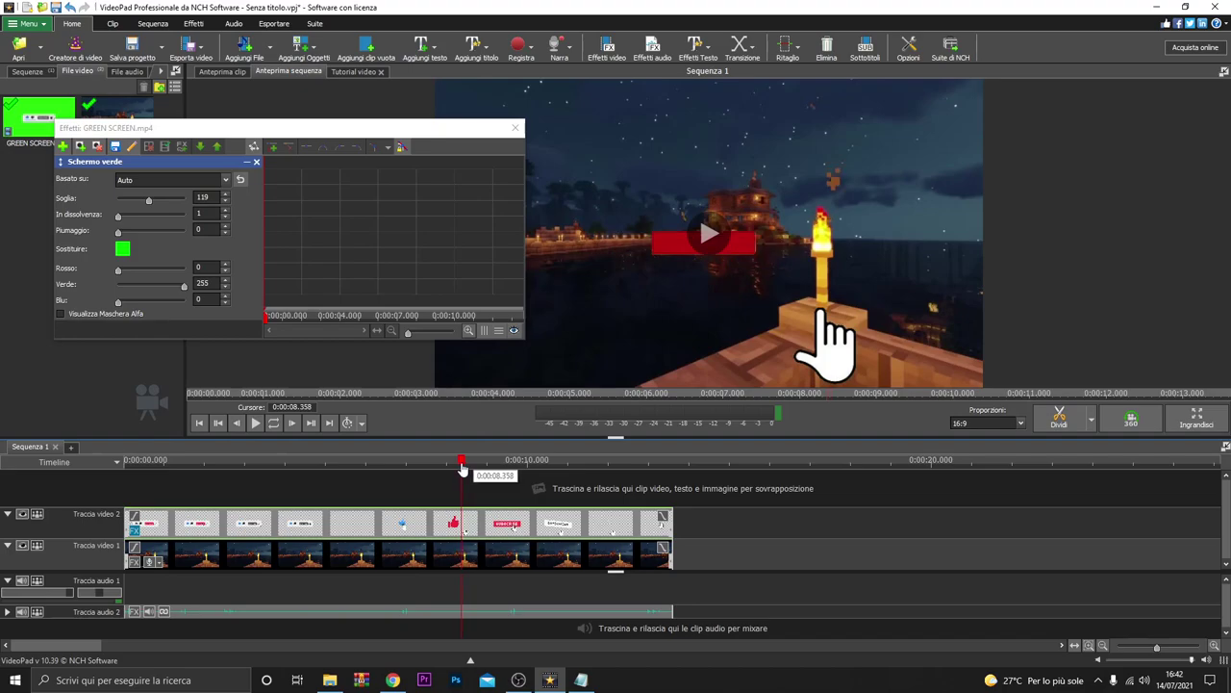
{"action": "left_click_drag", "start_coordinate": [468, 466], "coordinate": [477, 466]}
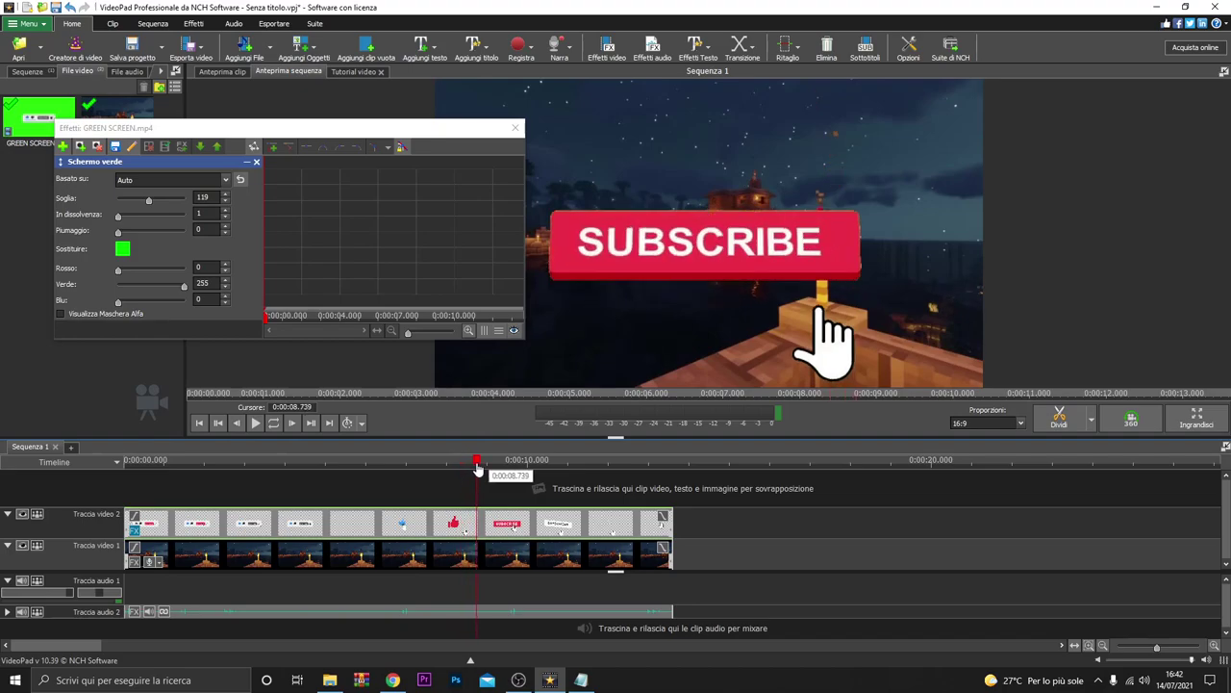
Set the Schermo verde feathering (Piumaggio) of the overlay clip to 99.
{"action": "left_click", "coordinate": [129, 218]}
{"action": "left_click_drag", "start_coordinate": [149, 218], "coordinate": [153, 219]}
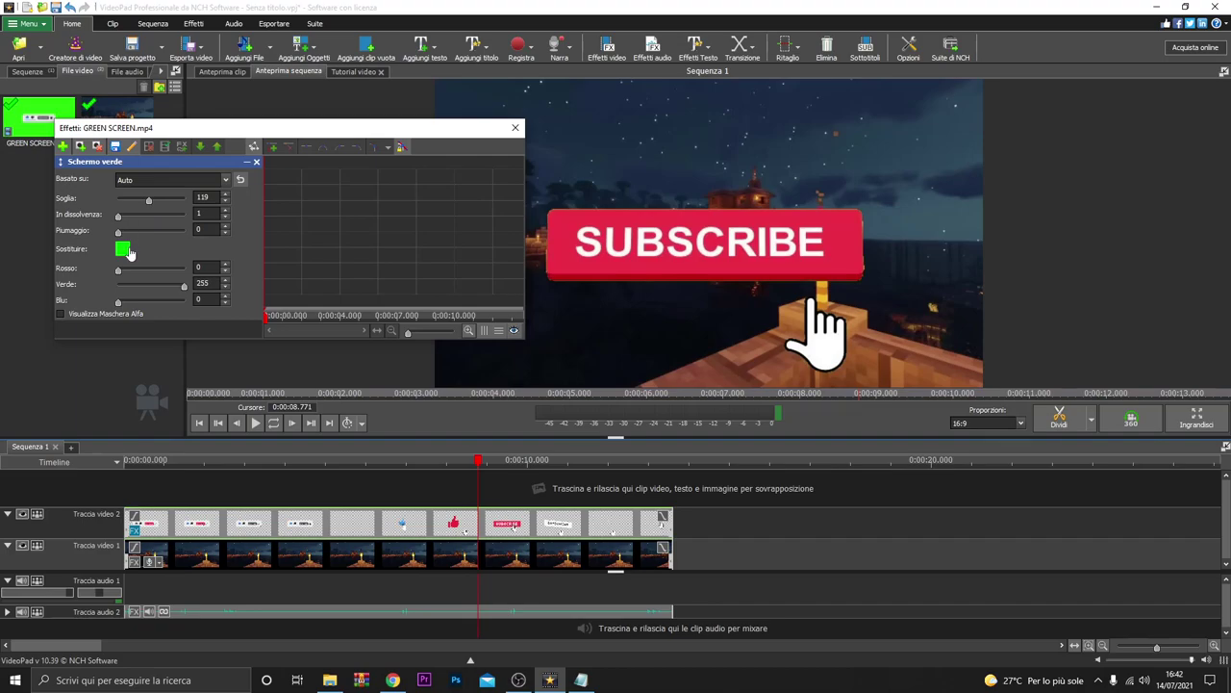
{"action": "left_click_drag", "start_coordinate": [124, 235], "coordinate": [129, 235]}
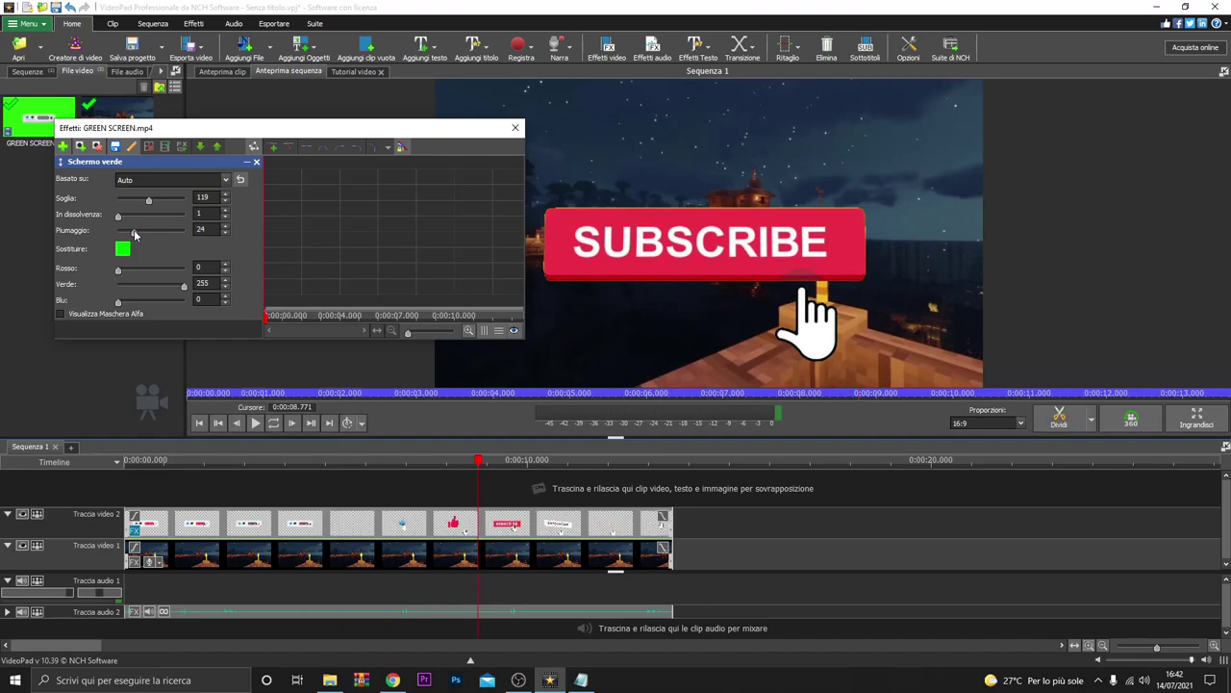
{"action": "left_click_drag", "start_coordinate": [163, 234], "coordinate": [185, 235]}
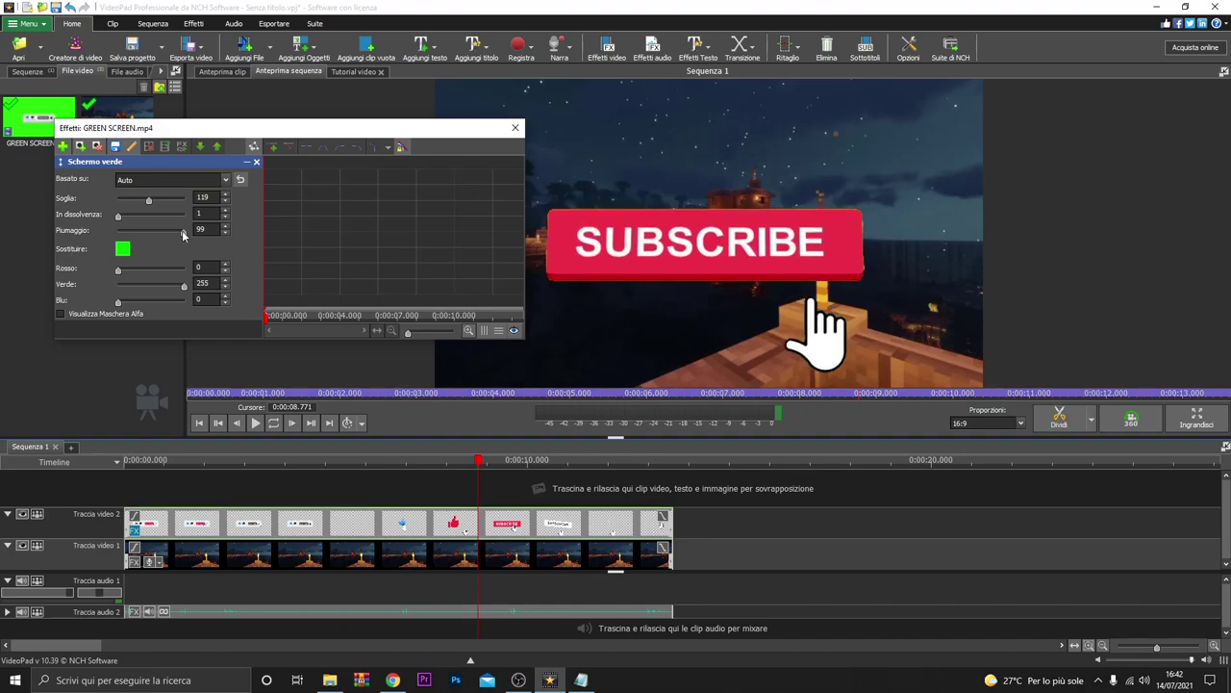
Try a Movimento effect on the overlay clip and sample the Subscribe button's red as the colour to replace.
{"action": "left_click_drag", "start_coordinate": [476, 456], "coordinate": [293, 458]}
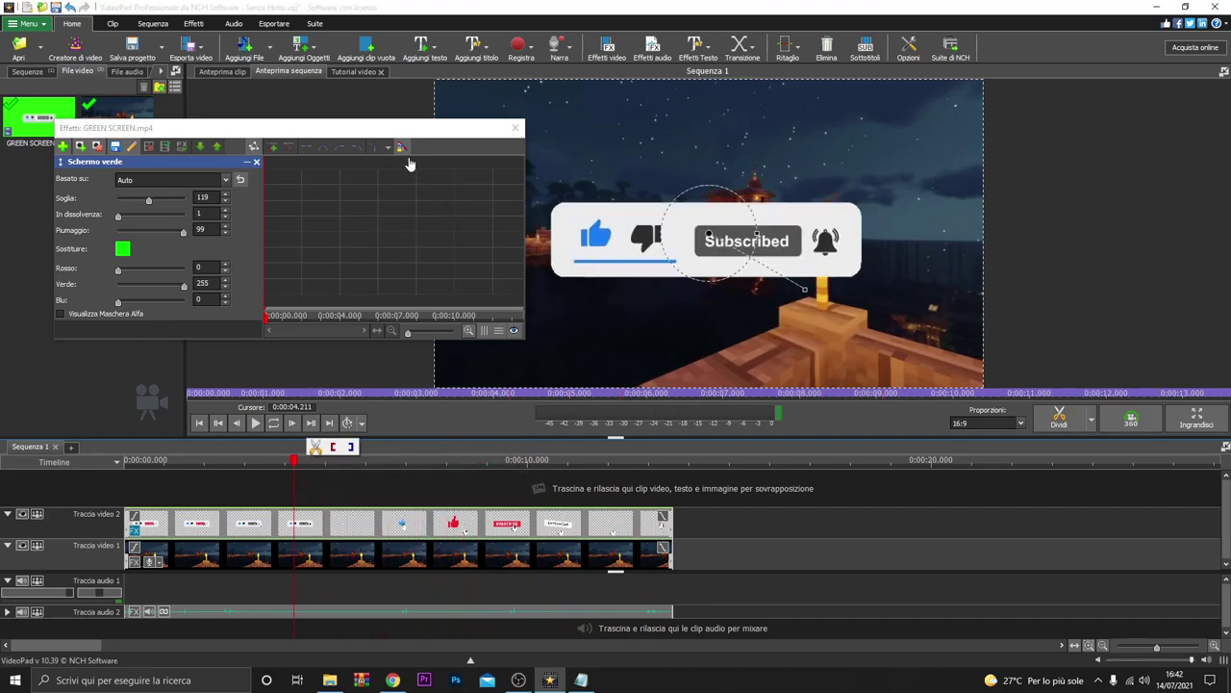
{"action": "left_click_drag", "start_coordinate": [393, 139], "coordinate": [258, 126]}
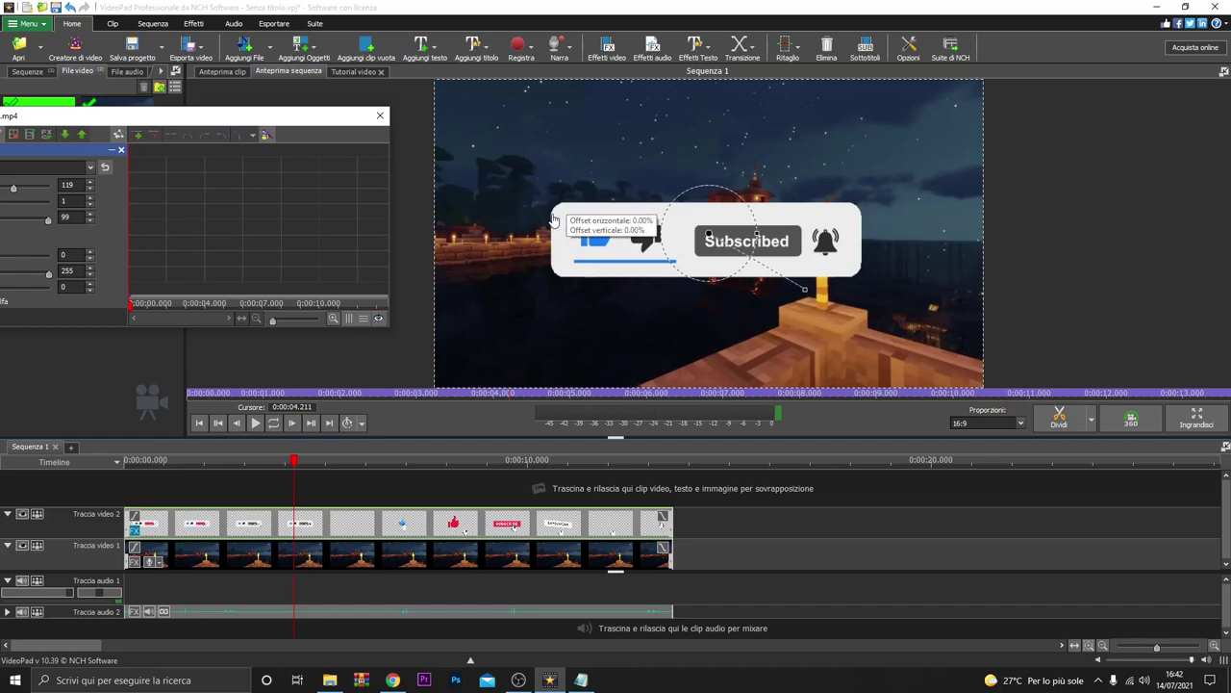
{"action": "left_click", "coordinate": [808, 299]}
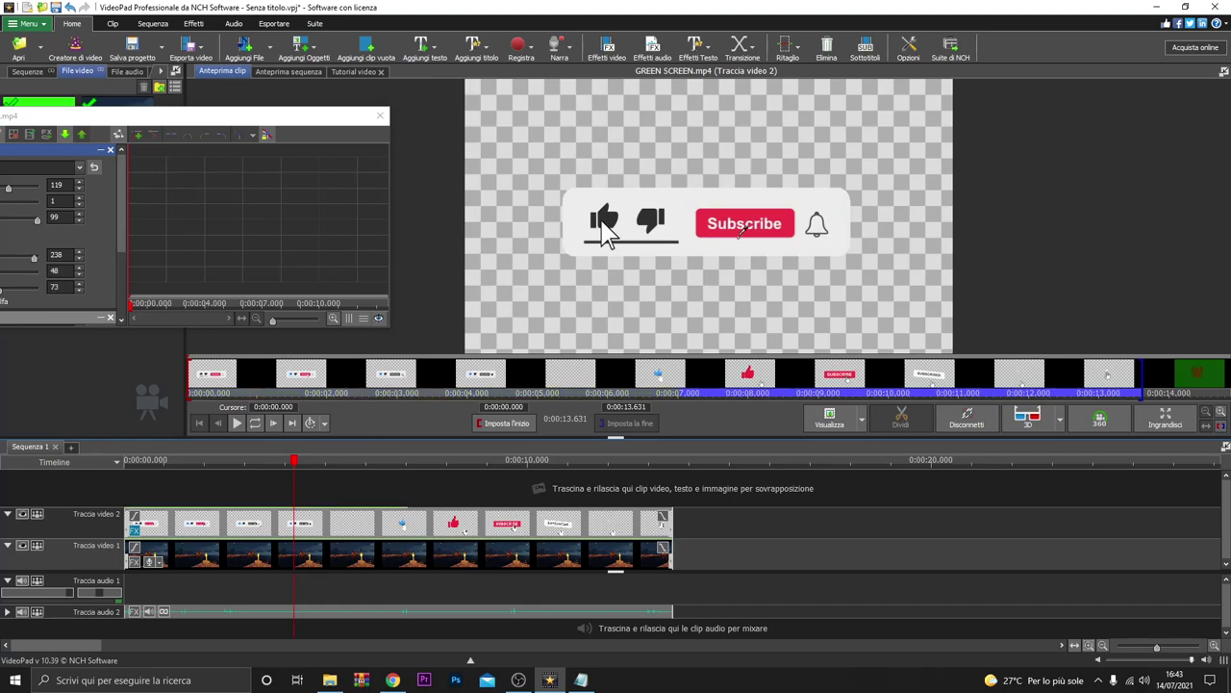
{"action": "left_click", "coordinate": [738, 233]}
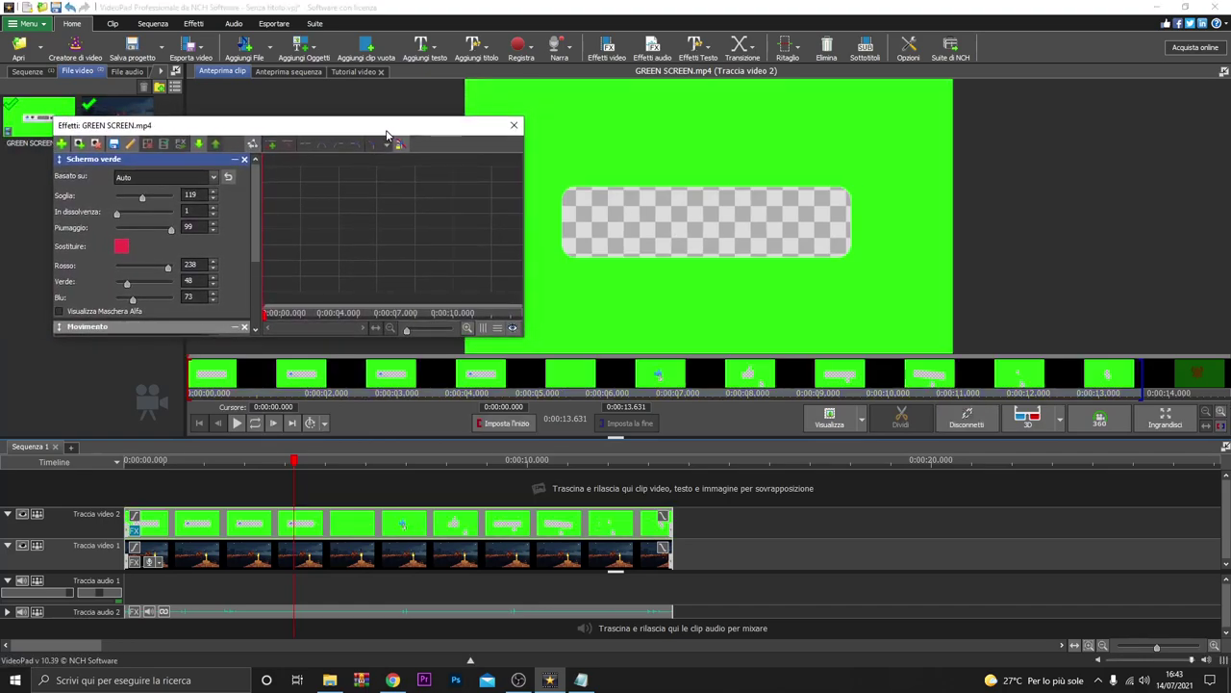
Undo the added Movimento effect and the red key colour on the overlay clip.
{"action": "left_click", "coordinate": [28, 23]}
{"action": "mouse_move", "coordinate": [55, 95]}
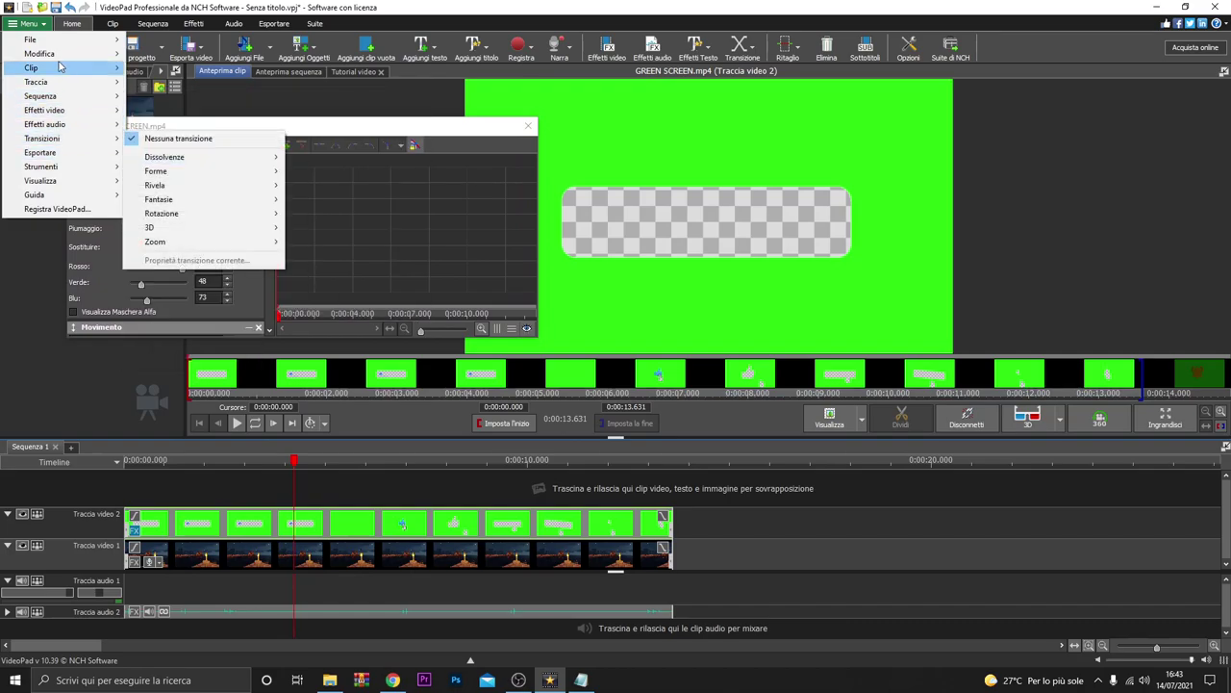
{"action": "mouse_move", "coordinate": [61, 55]}
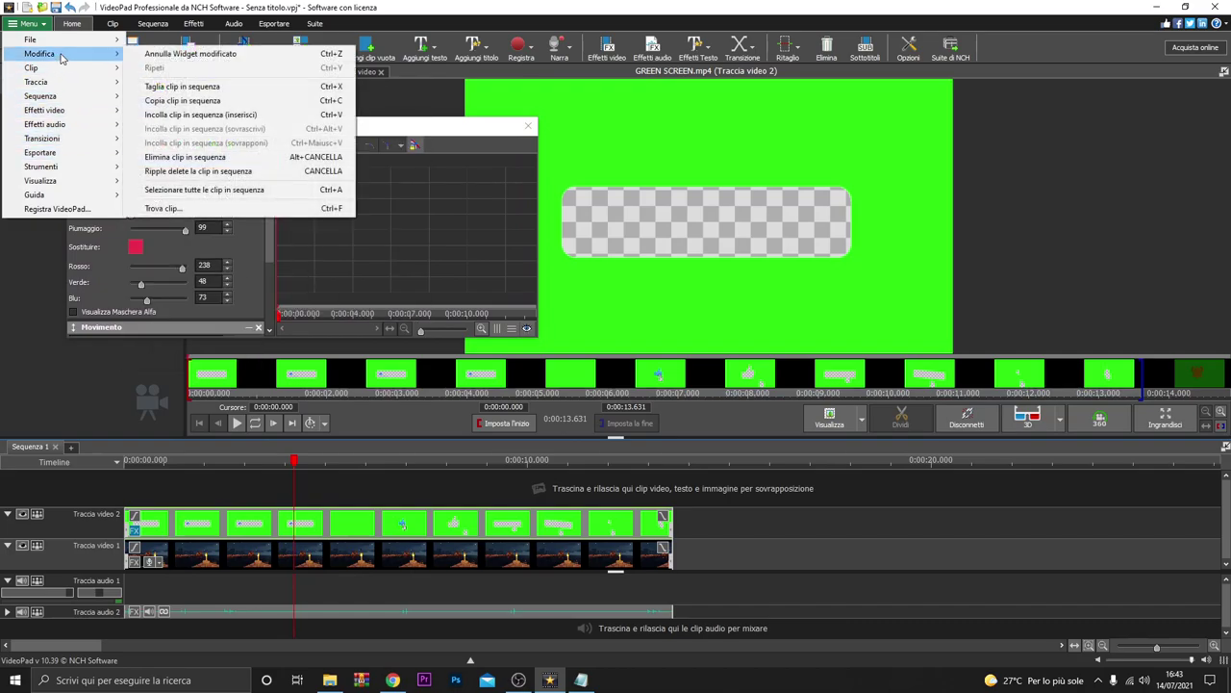
{"action": "left_click", "coordinate": [148, 58]}
{"action": "left_click_drag", "start_coordinate": [389, 135], "coordinate": [354, 135]}
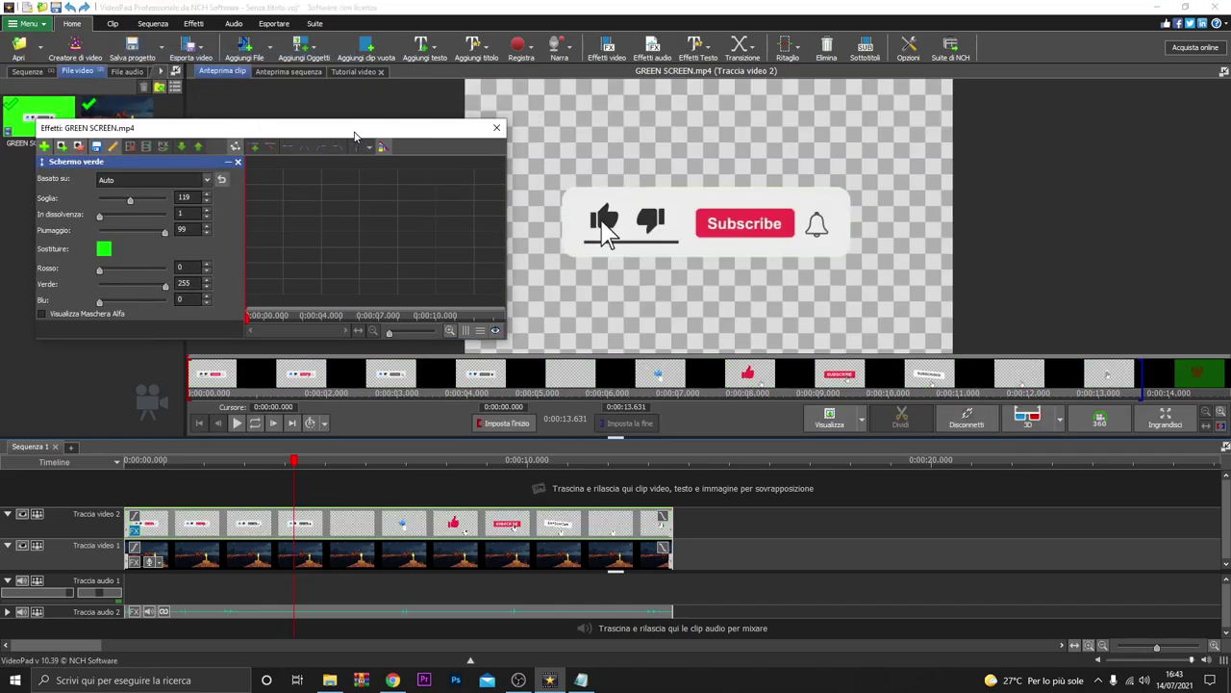
Add a Scala effect to the green screen clip on video track 2 and shrink it proportionally to about 0.29.
{"action": "left_click", "coordinate": [336, 524]}
{"action": "left_click", "coordinate": [324, 563]}
{"action": "left_click", "coordinate": [330, 527]}
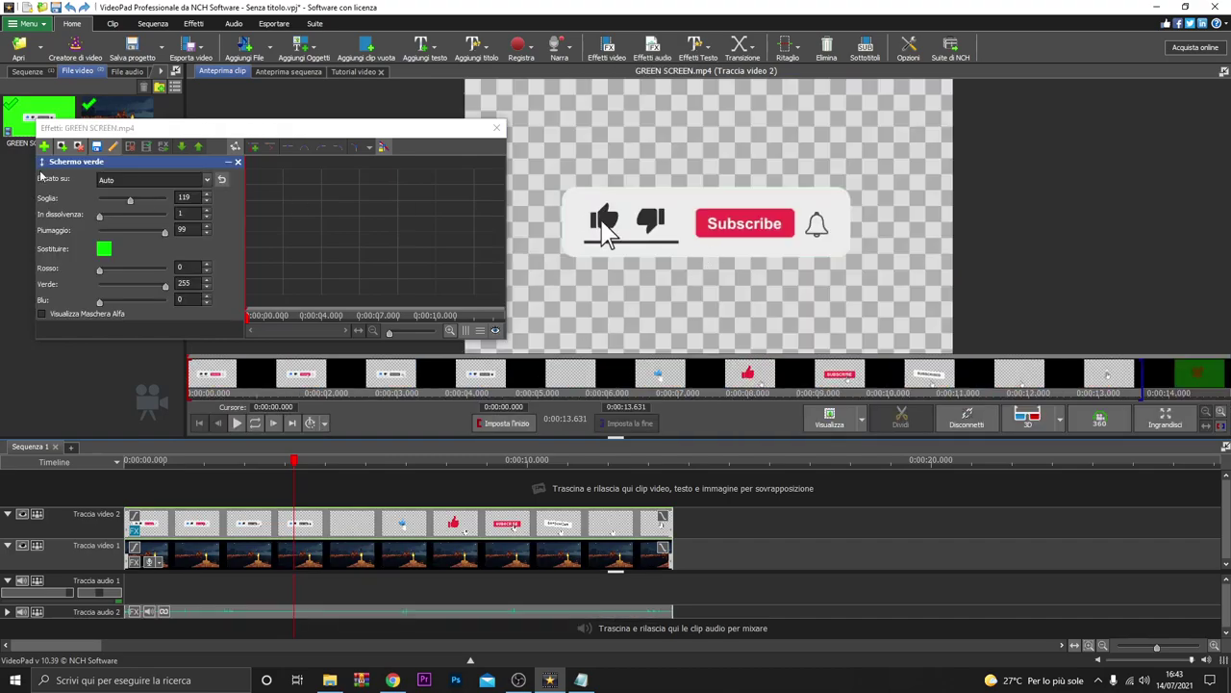
{"action": "left_click", "coordinate": [234, 218]}
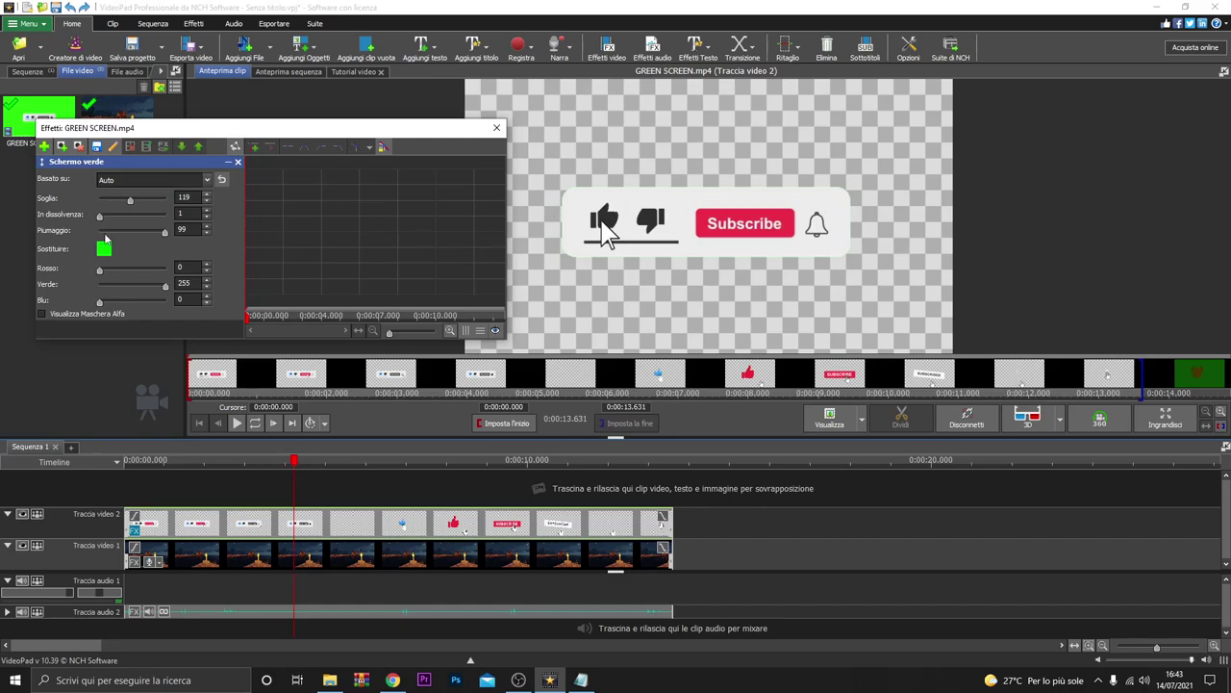
{"action": "left_click", "coordinate": [43, 146]}
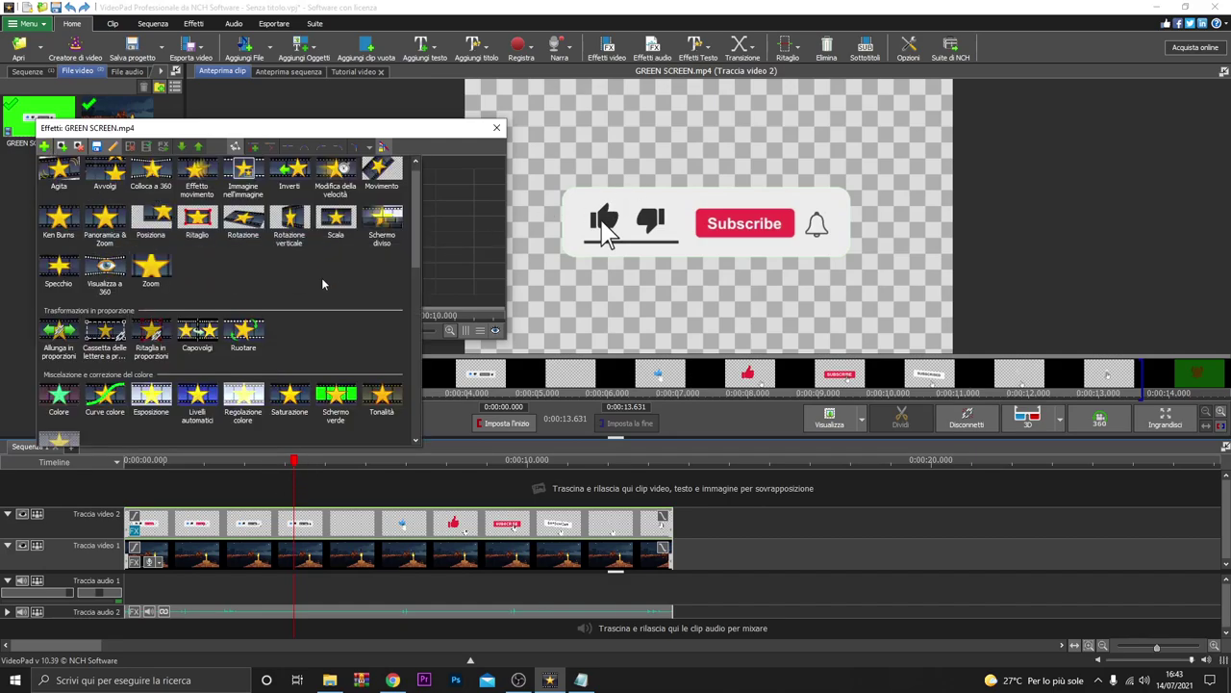
{"action": "left_click", "coordinate": [376, 231]}
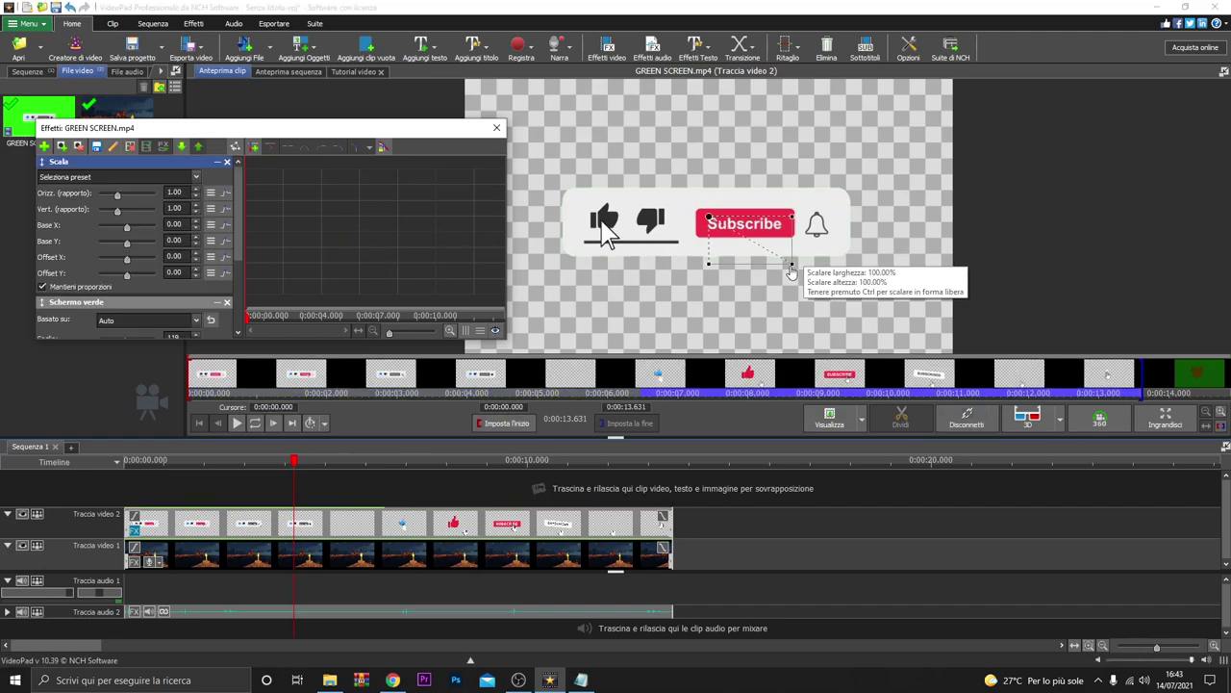
{"action": "left_click_drag", "start_coordinate": [787, 262], "coordinate": [733, 232]}
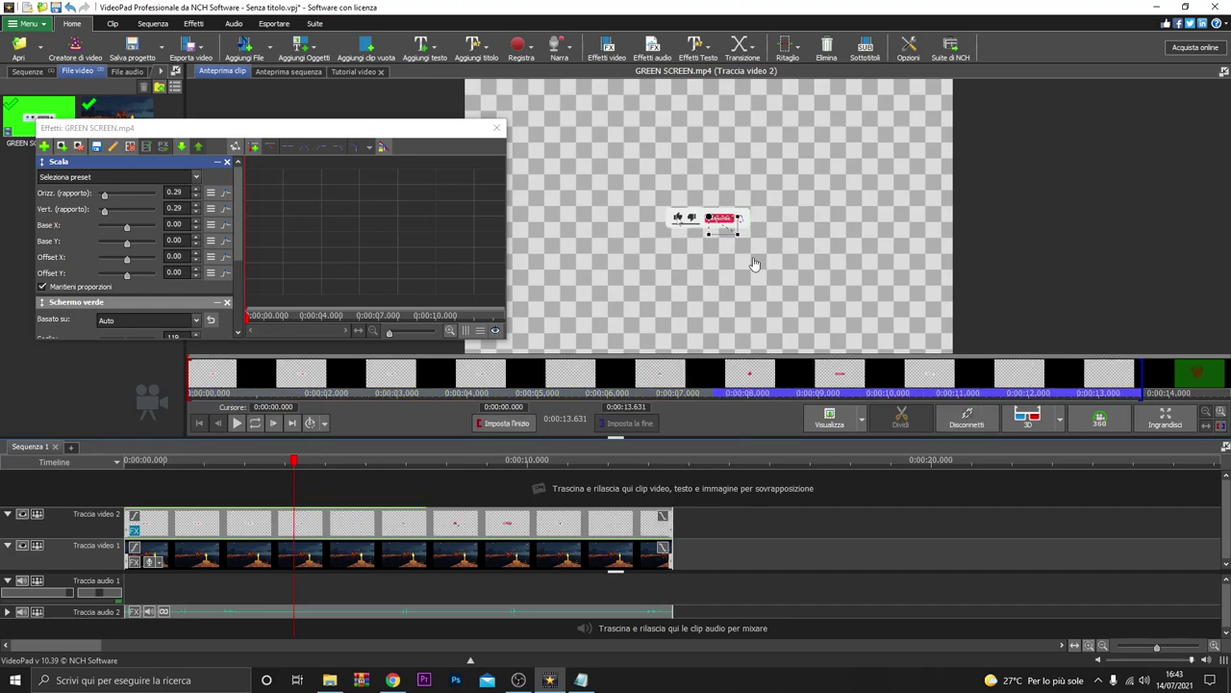
Add a Posiziona effect and move the overlay to the frame's lower-left corner, at about -39.95 horizontal and 39.02 vertical.
{"action": "left_click", "coordinate": [43, 145]}
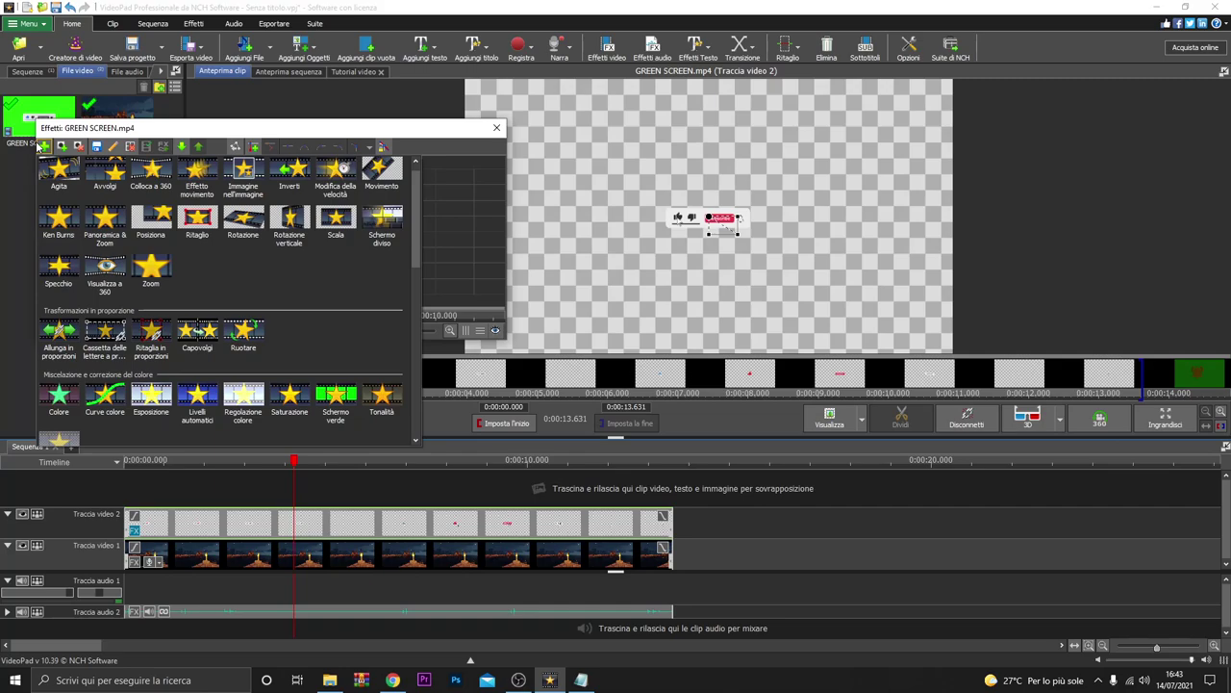
{"action": "left_click", "coordinate": [192, 211]}
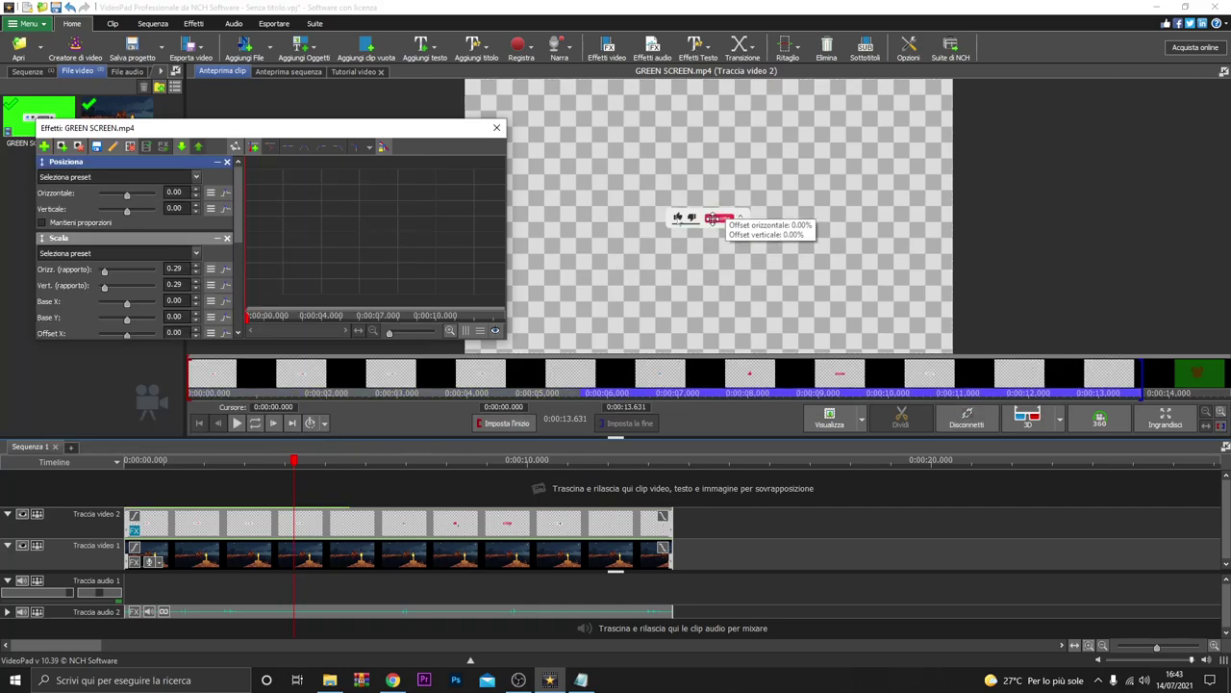
{"action": "left_click_drag", "start_coordinate": [412, 135], "coordinate": [341, 131]}
{"action": "left_click_drag", "start_coordinate": [712, 218], "coordinate": [515, 329]}
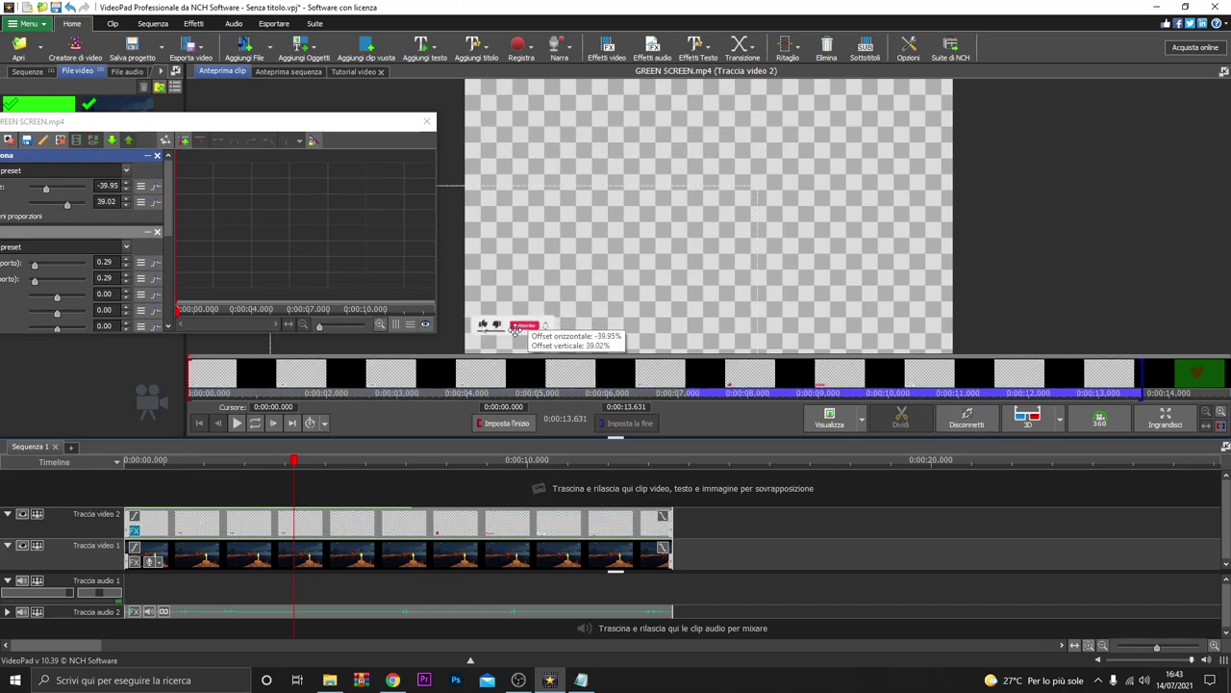
Set the Schermo verde threshold to 127 and check the repositioned overlay at several points along the timeline.
{"action": "mouse_move", "coordinate": [295, 465]}
{"action": "left_mouse_down"}
{"action": "mouse_move", "coordinate": [164, 468]}
{"action": "mouse_move", "coordinate": [495, 462]}
{"action": "mouse_move", "coordinate": [357, 463]}
{"action": "mouse_move", "coordinate": [439, 464]}
{"action": "left_mouse_up"}
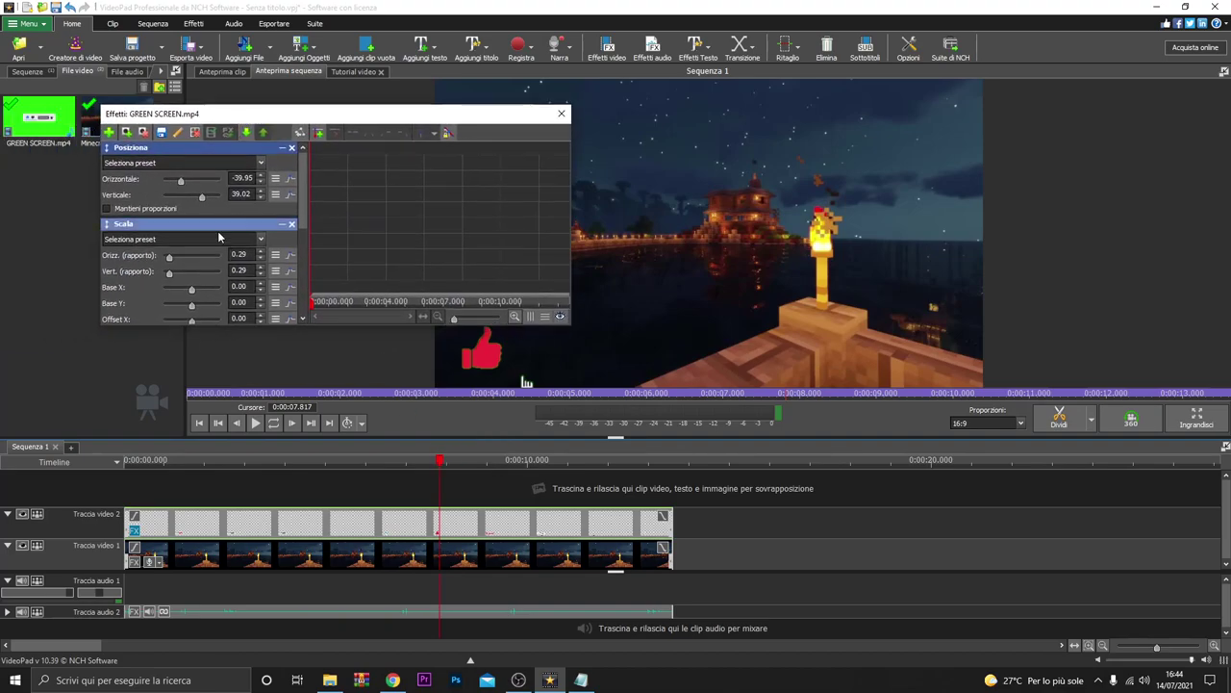
{"action": "left_click_drag", "start_coordinate": [301, 208], "coordinate": [308, 277]}
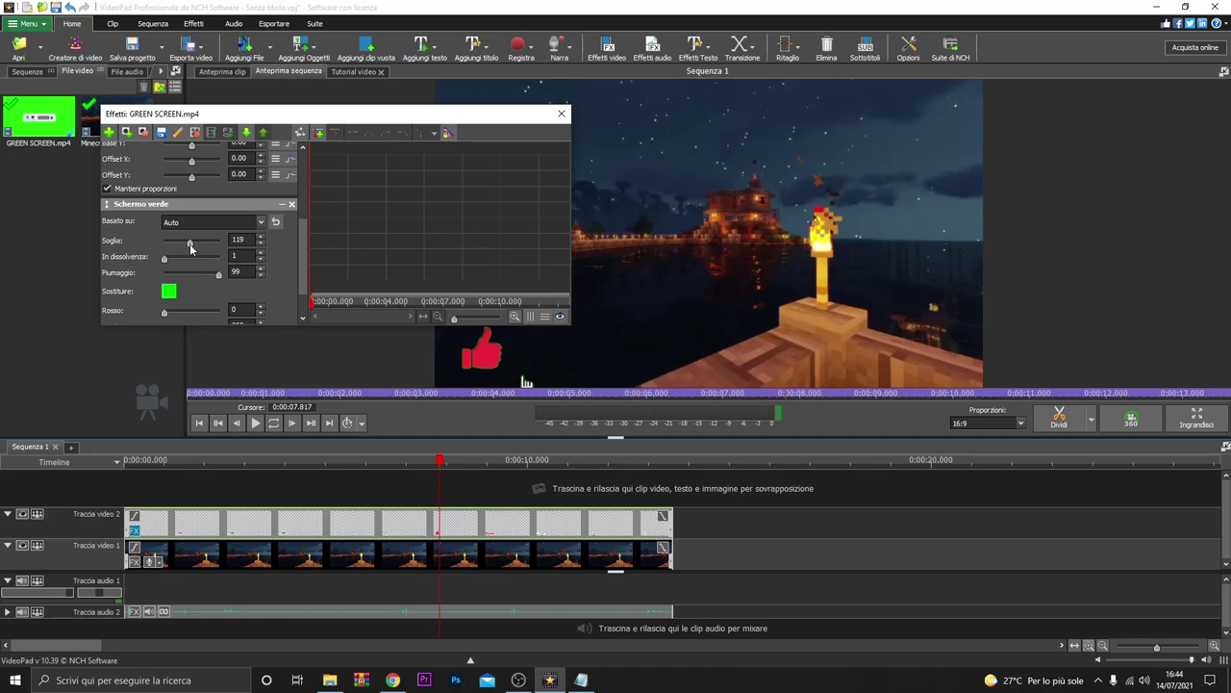
{"action": "left_click_drag", "start_coordinate": [190, 248], "coordinate": [191, 248]}
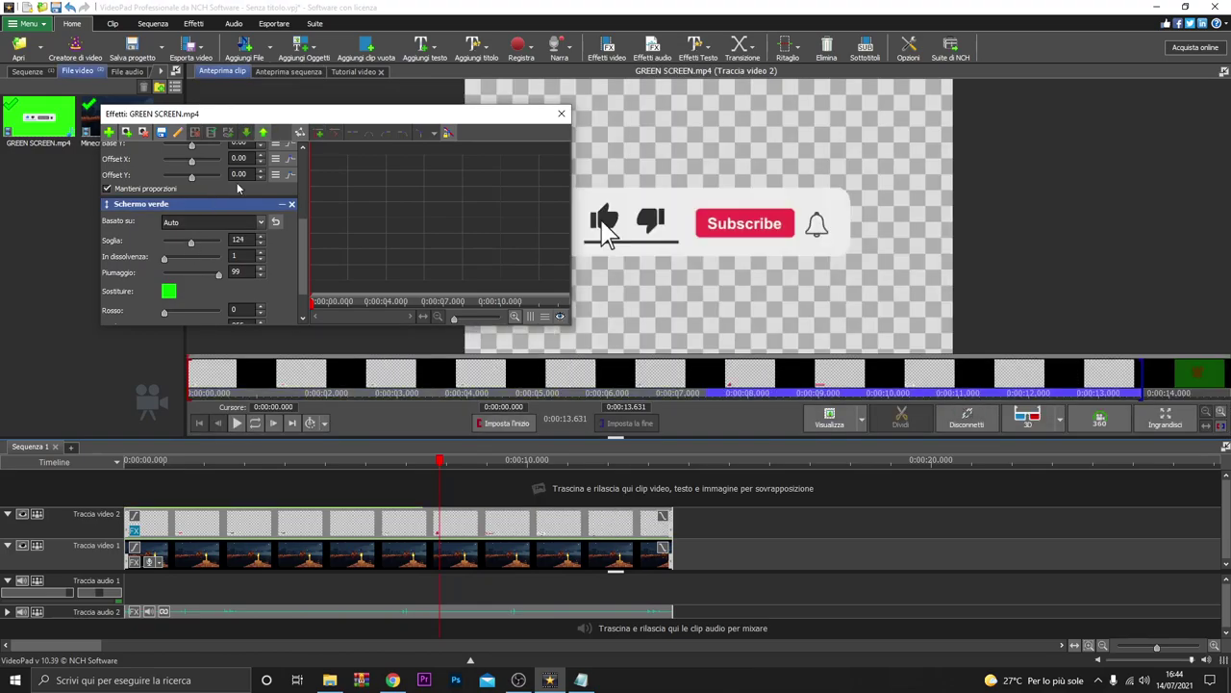
{"action": "left_click", "coordinate": [415, 466]}
{"action": "left_click_drag", "start_coordinate": [414, 466], "coordinate": [630, 480]}
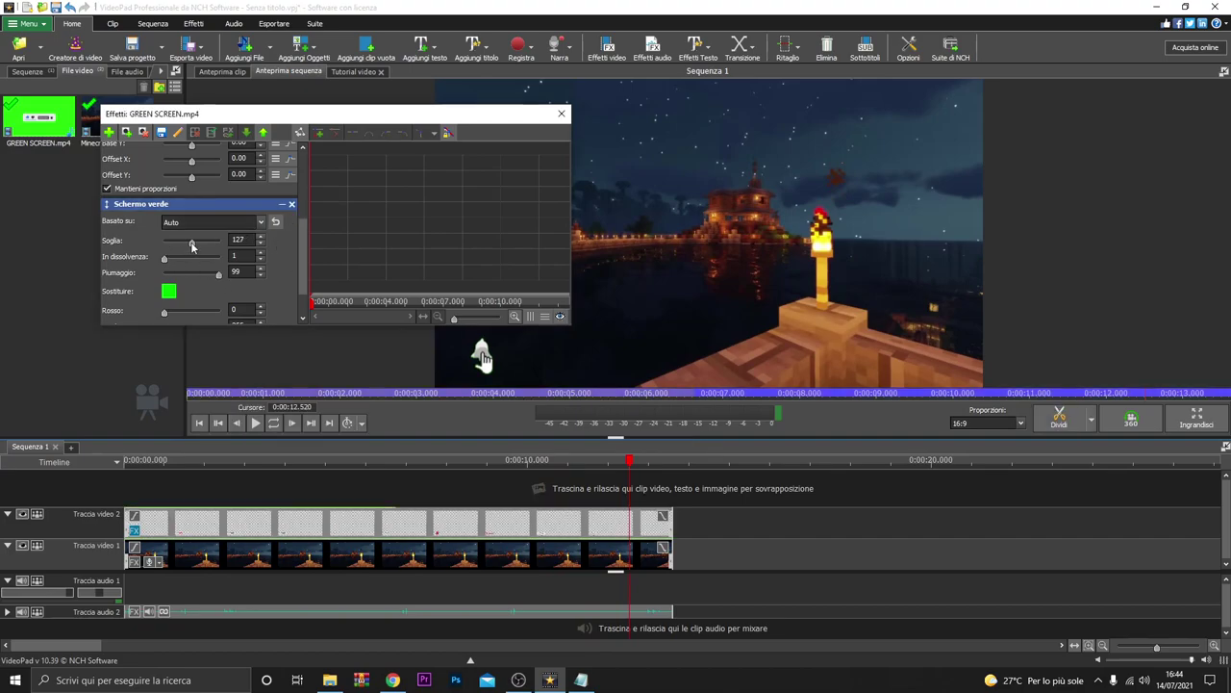
{"action": "left_click_drag", "start_coordinate": [630, 462], "coordinate": [185, 448]}
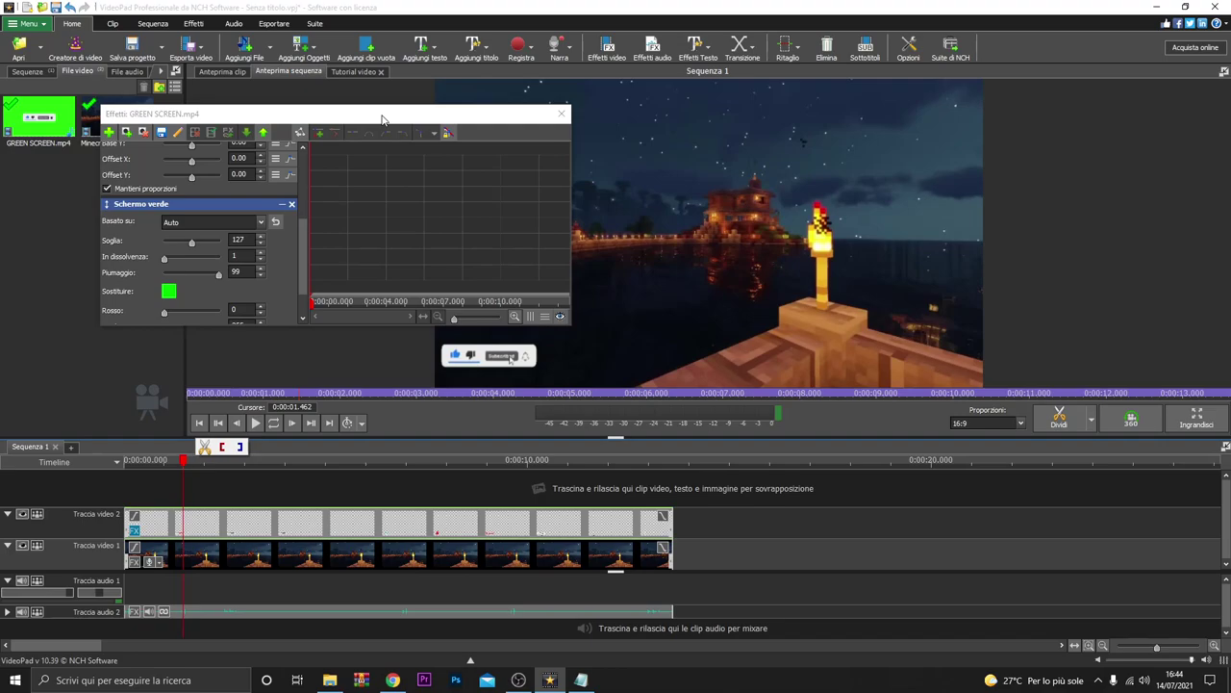
Close the effects window and play the finished sequence from the beginning.
{"action": "left_click_drag", "start_coordinate": [387, 120], "coordinate": [250, 120]}
{"action": "left_click", "coordinate": [114, 528]}
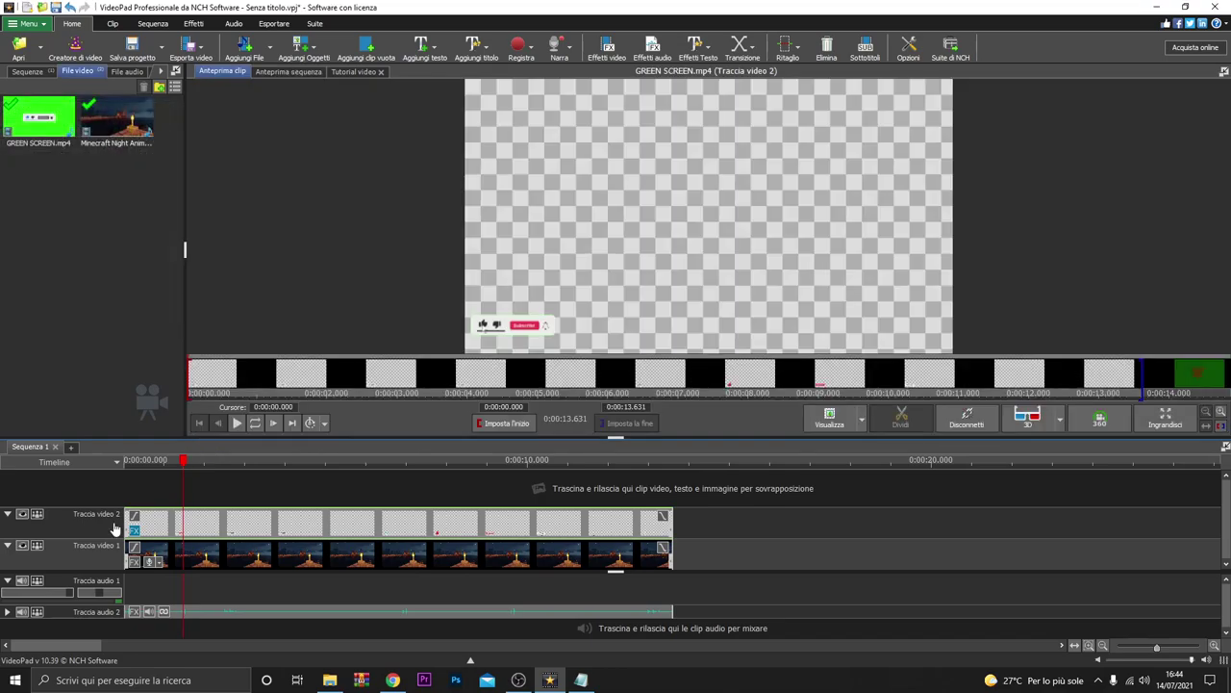
{"action": "left_click", "coordinate": [178, 471]}
{"action": "left_click", "coordinate": [138, 468]}
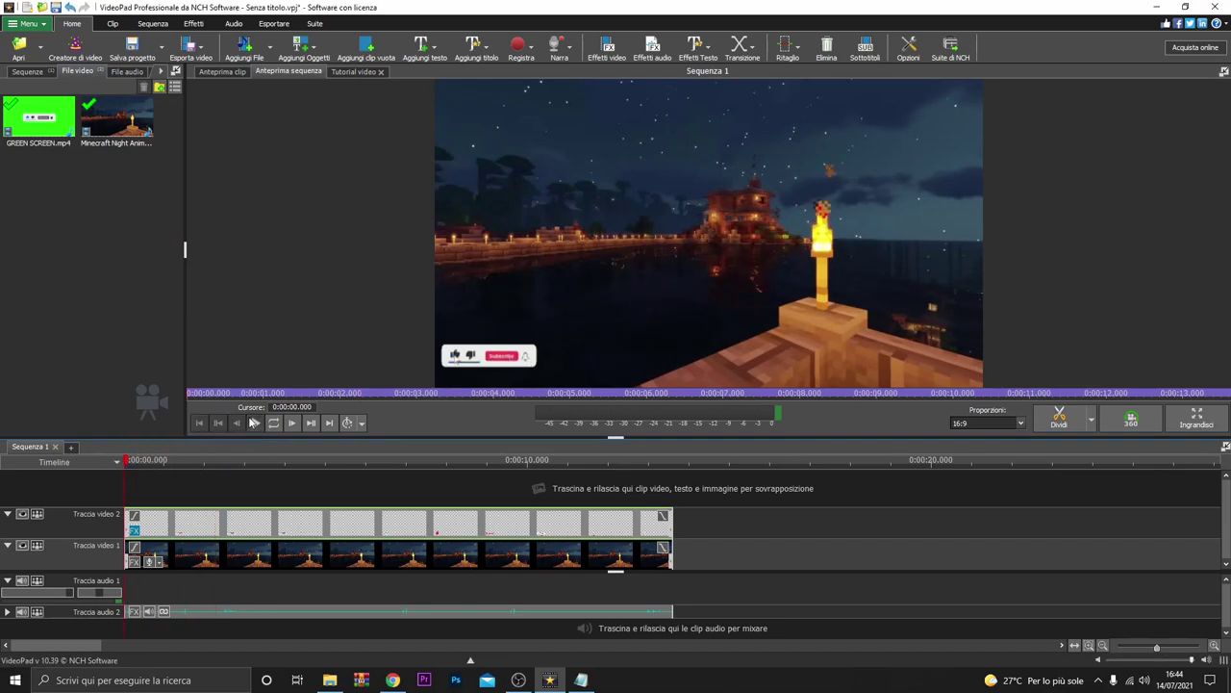
{"action": "left_click", "coordinate": [254, 423]}
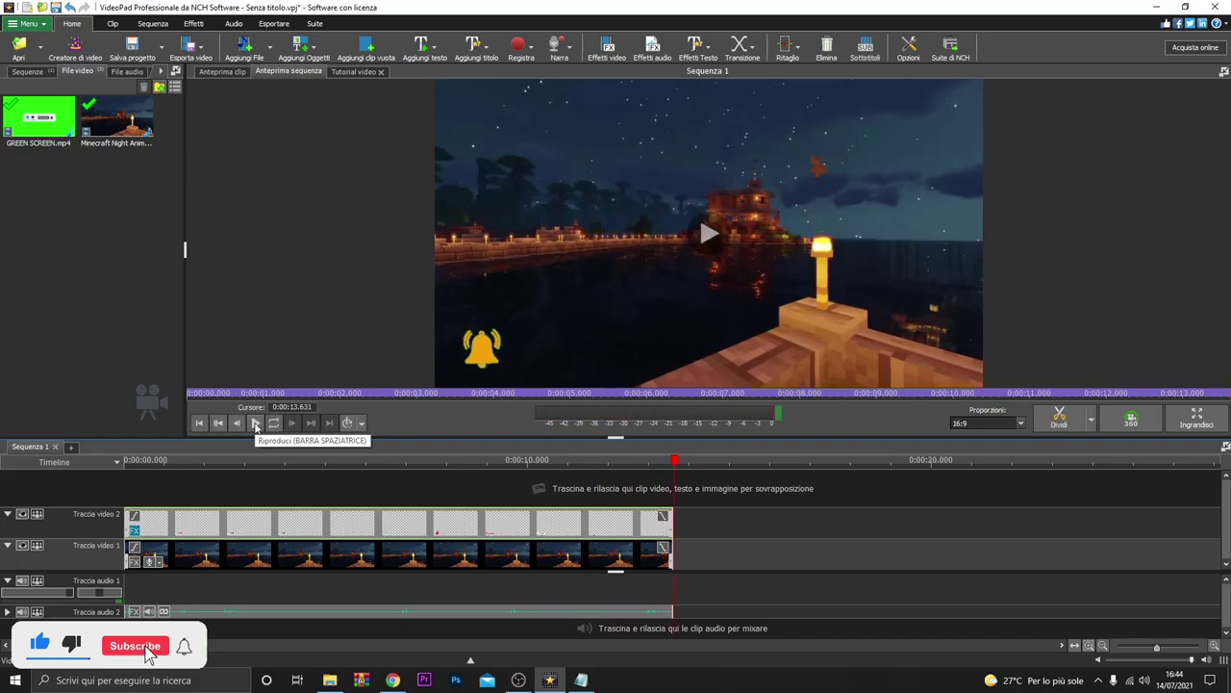
Play the sequence and inspect the bell overlay close to the end of the timeline.
{"action": "left_click", "coordinate": [256, 426]}
{"action": "left_click", "coordinate": [546, 476]}
{"action": "left_click_drag", "start_coordinate": [561, 479], "coordinate": [670, 465]}
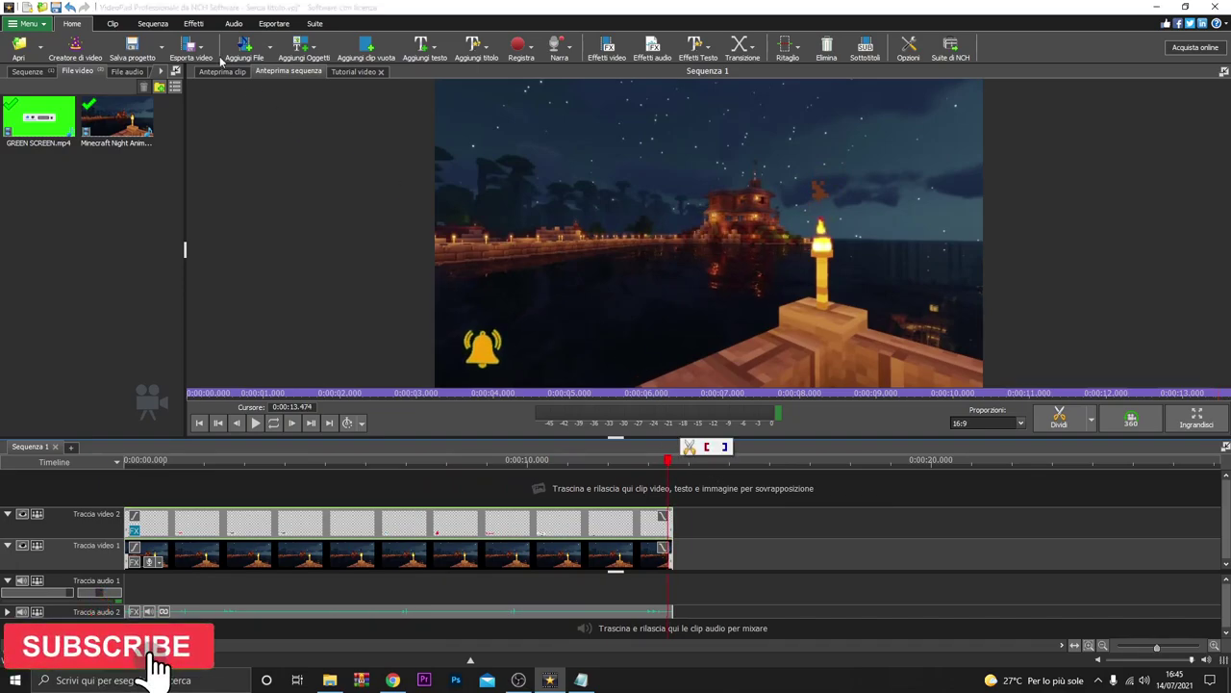
Set the Schermo verde threshold of the green screen clip to 131, checking the overlay at the sequence's final frames.
{"action": "left_click", "coordinate": [134, 531]}
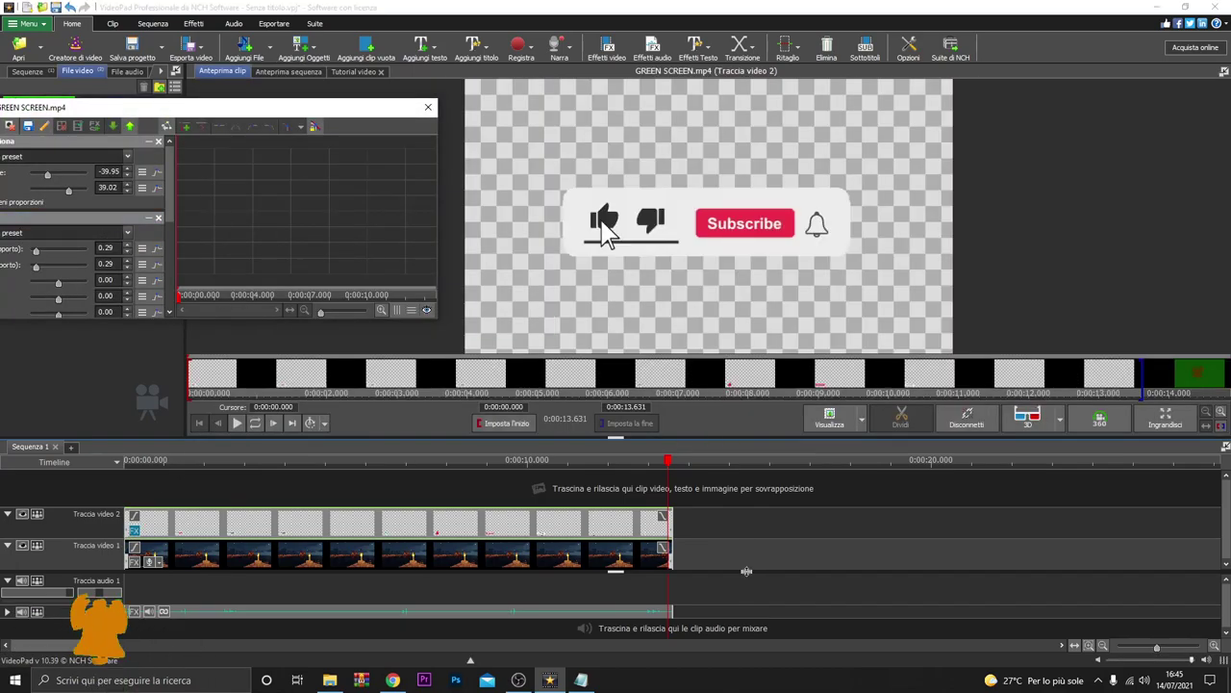
{"action": "left_click", "coordinate": [671, 465]}
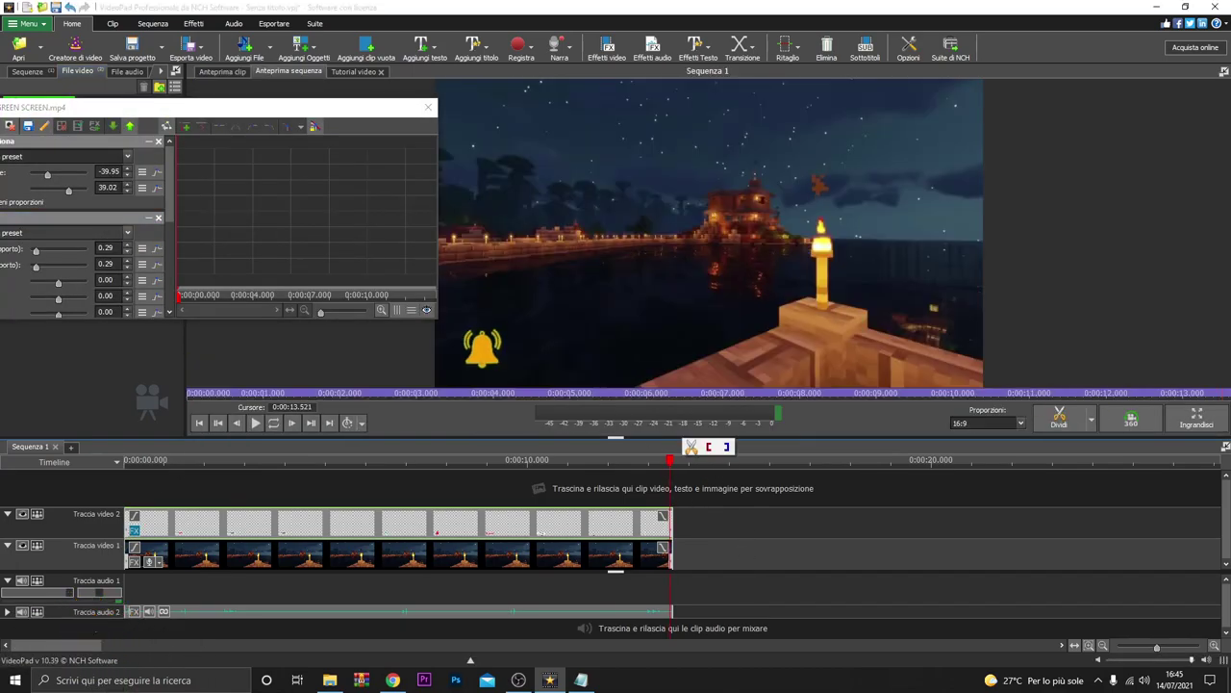
{"action": "left_click_drag", "start_coordinate": [168, 215], "coordinate": [176, 274]}
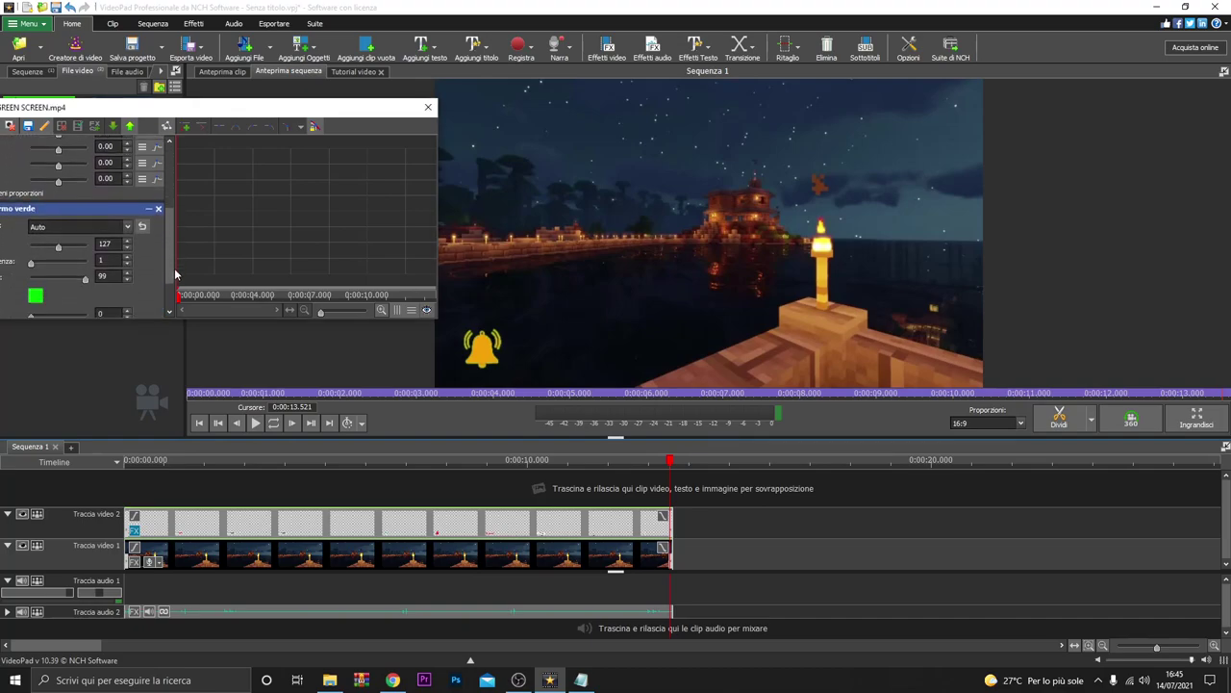
{"action": "left_click_drag", "start_coordinate": [62, 252], "coordinate": [64, 249]}
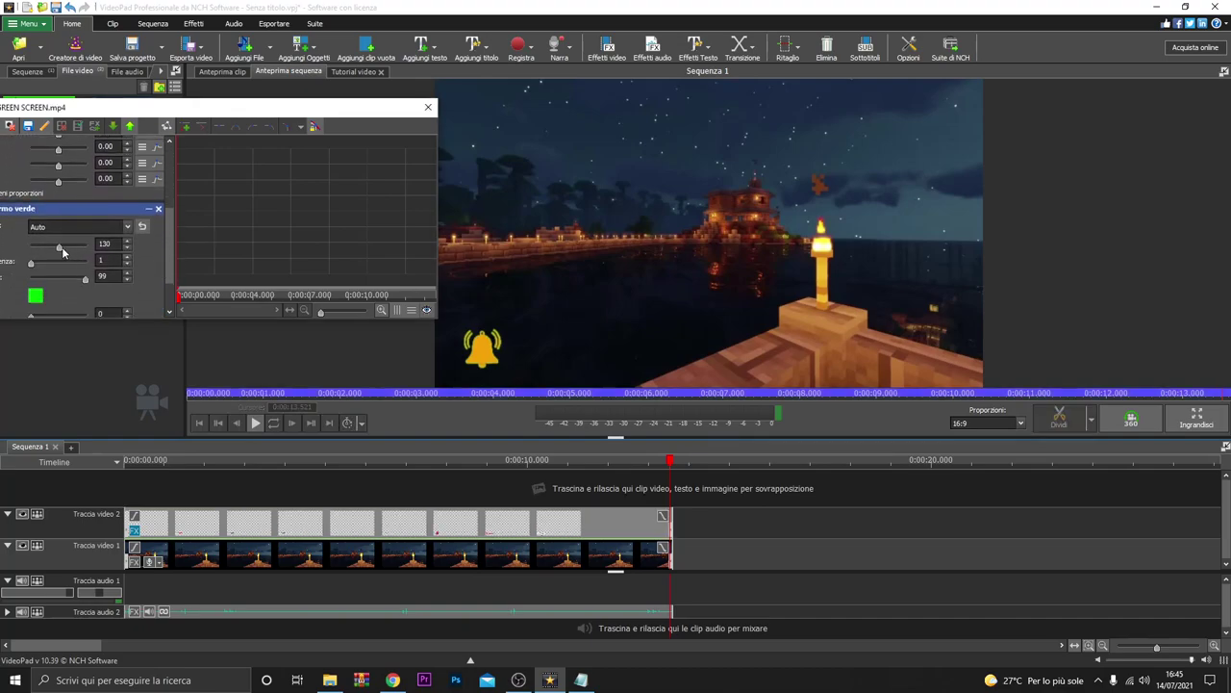
{"action": "left_click_drag", "start_coordinate": [672, 456], "coordinate": [666, 515]}
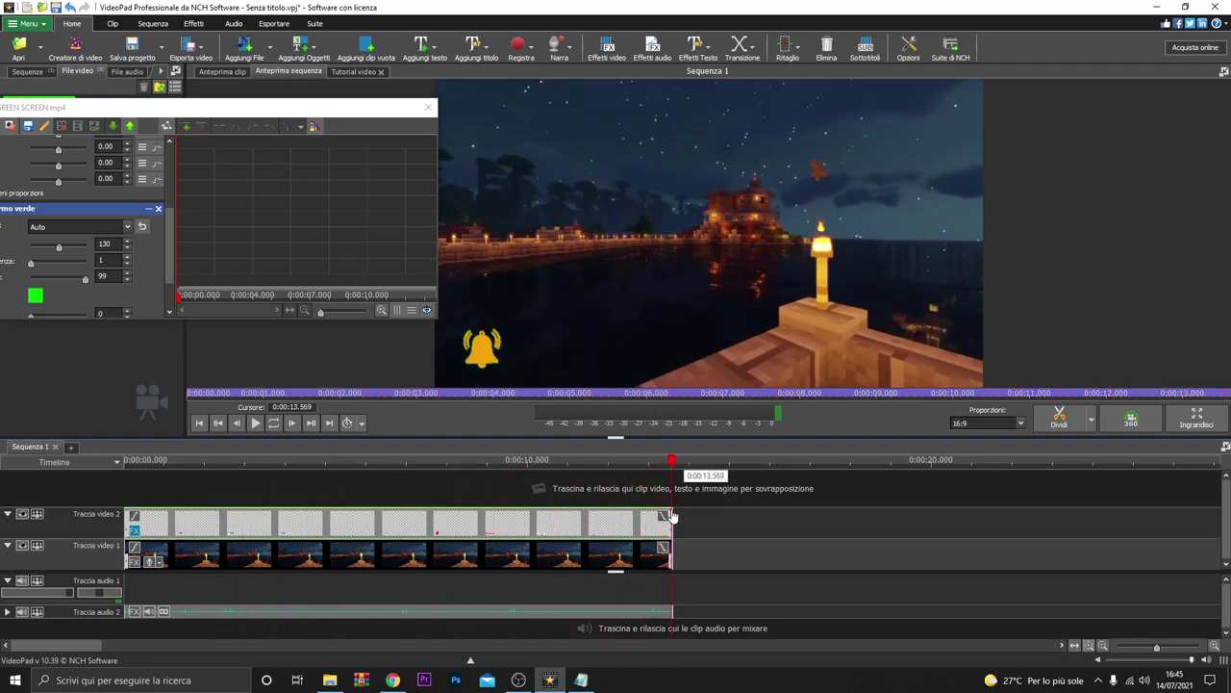
{"action": "left_click", "coordinate": [127, 242]}
Check the overlay earlier in the sequence, then close the effects window and return the playhead to the start.
{"action": "left_click_drag", "start_coordinate": [672, 464], "coordinate": [247, 463]}
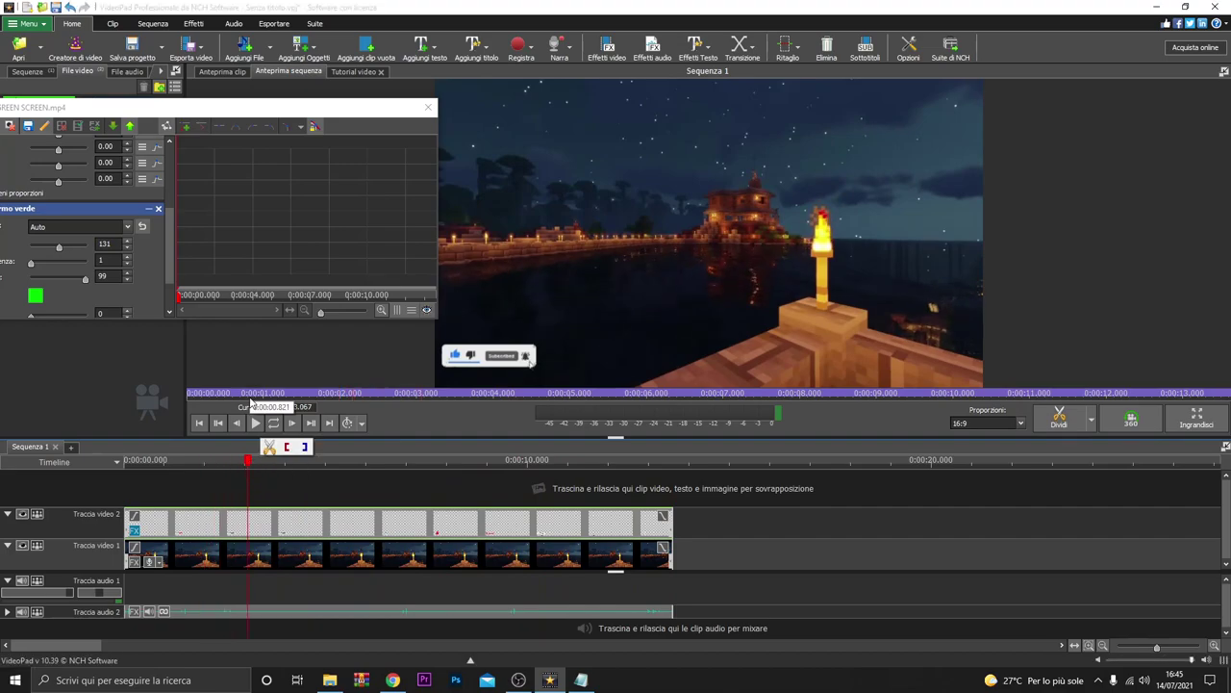
{"action": "left_click", "coordinate": [428, 106]}
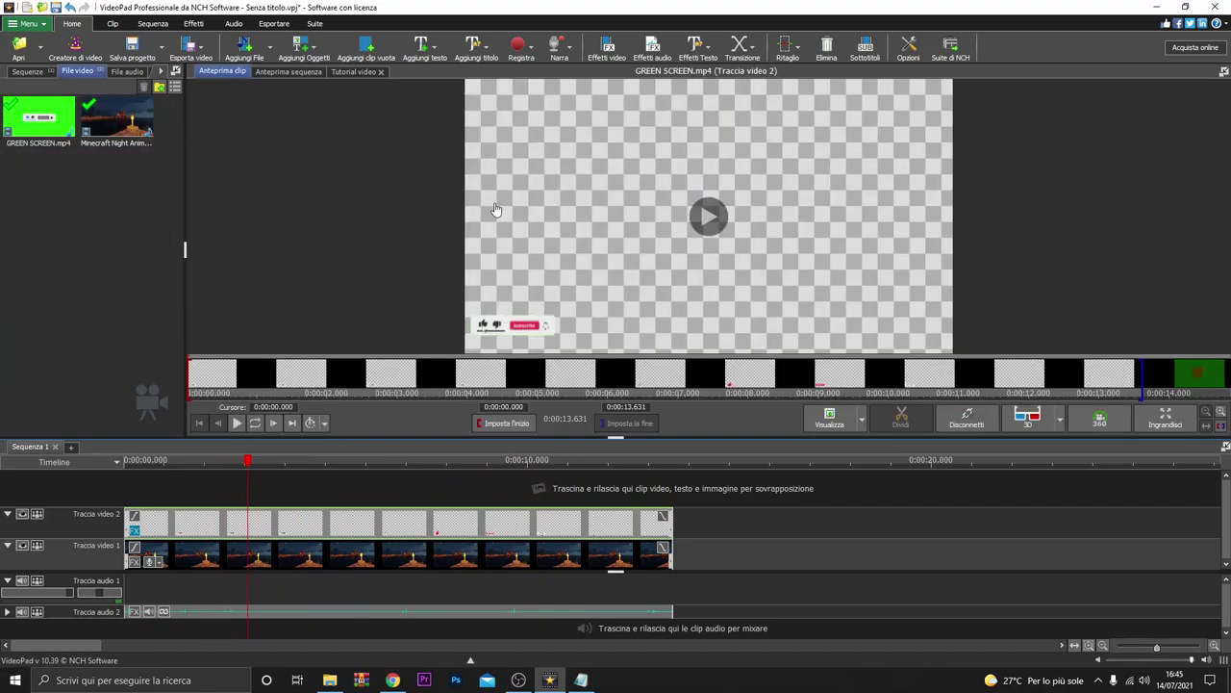
{"action": "left_click_drag", "start_coordinate": [245, 470], "coordinate": [126, 469]}
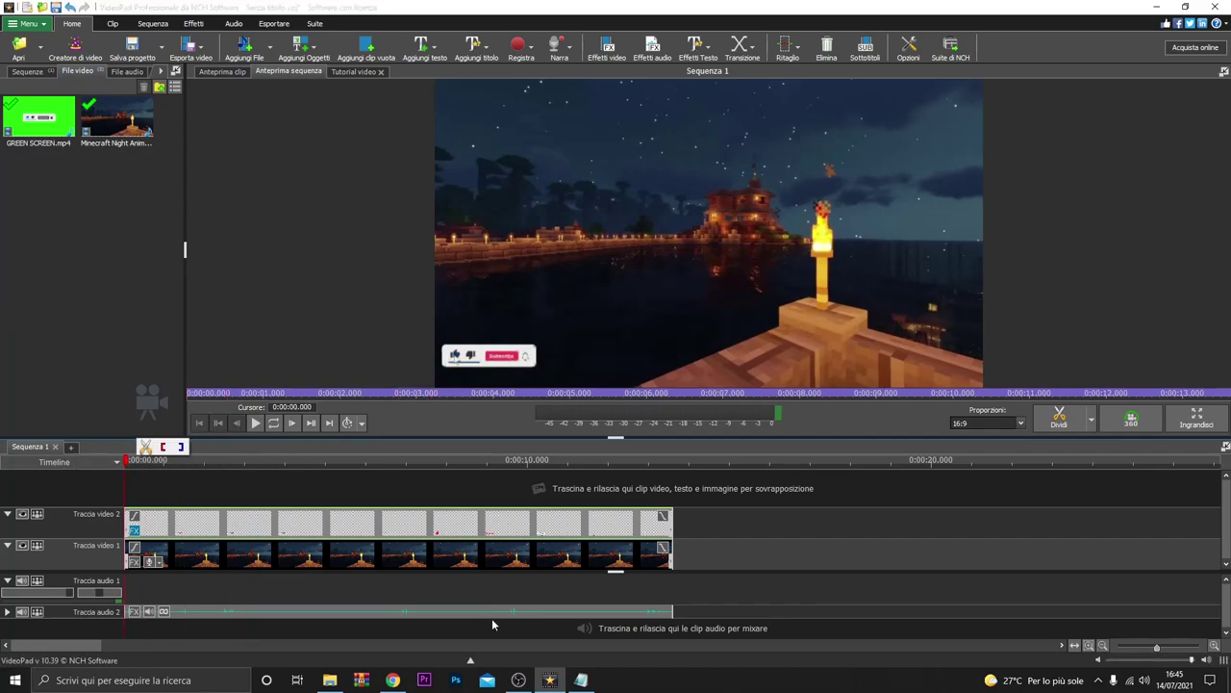
{"action": "left_click", "coordinate": [519, 679]}
{"action": "left_click", "coordinate": [518, 679]}
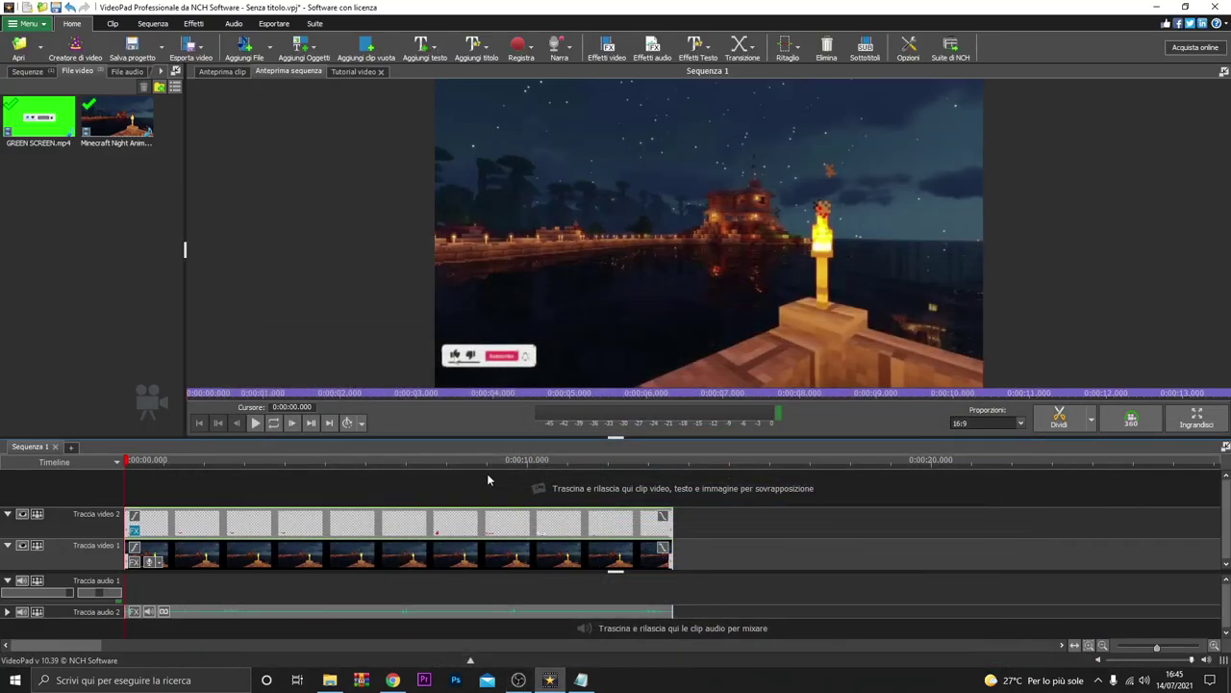
Begin exporting the sequence as a video file named T, with the Desktop as the destination folder.
{"action": "left_click", "coordinate": [197, 50]}
{"action": "left_click", "coordinate": [200, 77]}
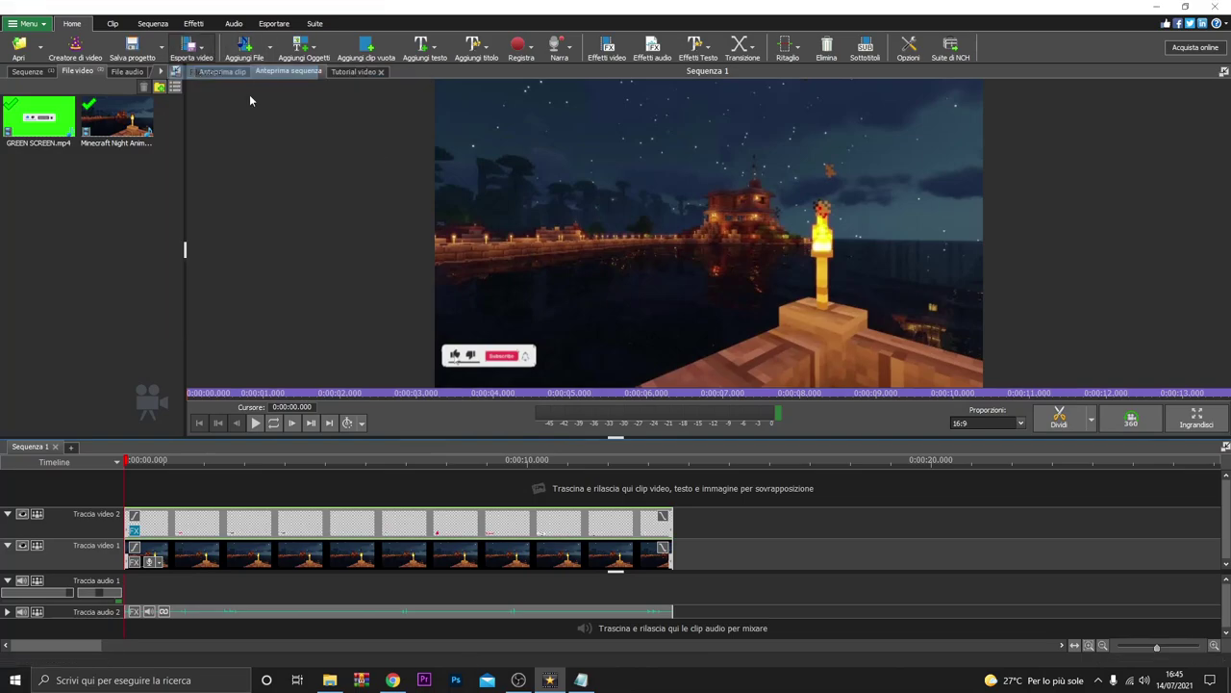
{"action": "left_click", "coordinate": [600, 259]}
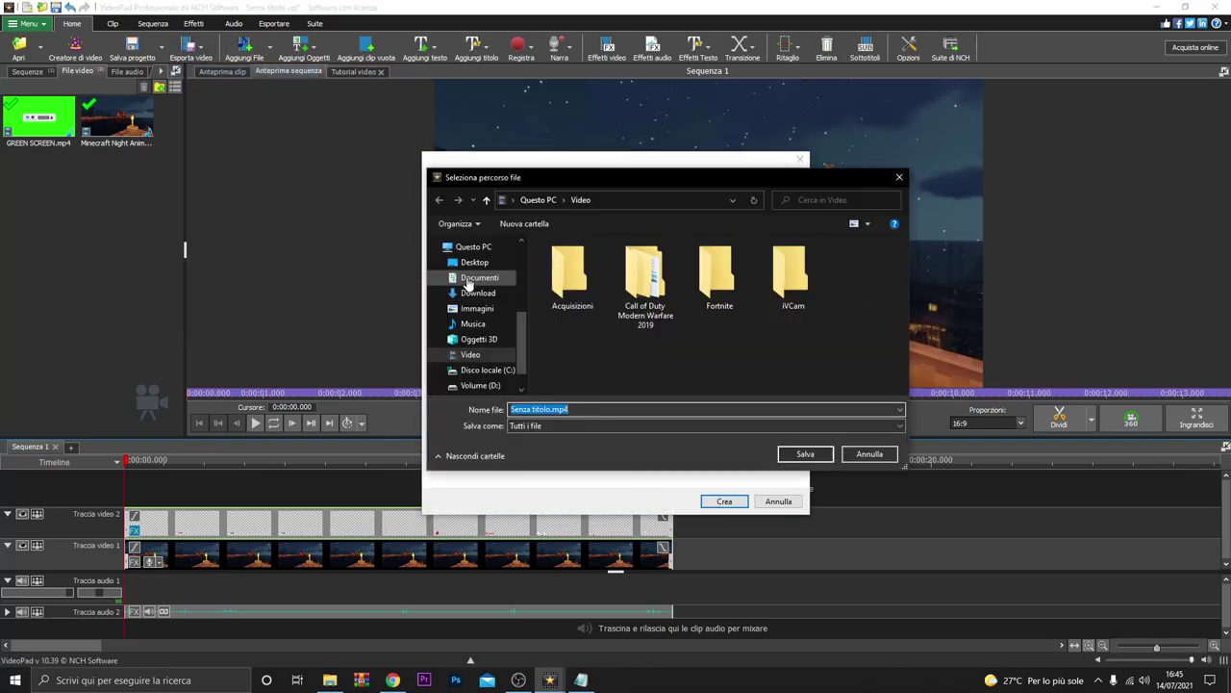
{"action": "left_click", "coordinate": [468, 262]}
{"action": "left_click", "coordinate": [806, 458]}
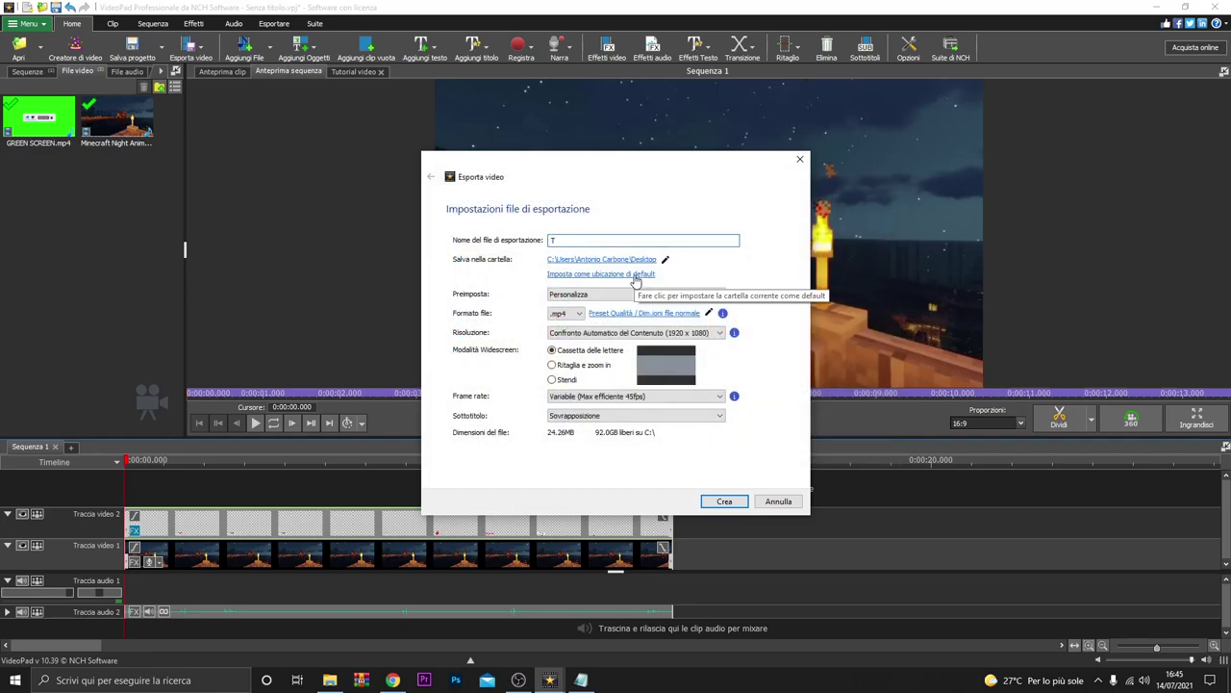
Export the file with widescreen mode Stendi and a frame rate of Costante 60fps.
{"action": "left_click", "coordinate": [568, 380]}
{"action": "left_click", "coordinate": [635, 395]}
{"action": "left_click", "coordinate": [580, 467]}
{"action": "left_click", "coordinate": [577, 397]}
{"action": "left_click", "coordinate": [580, 468]}
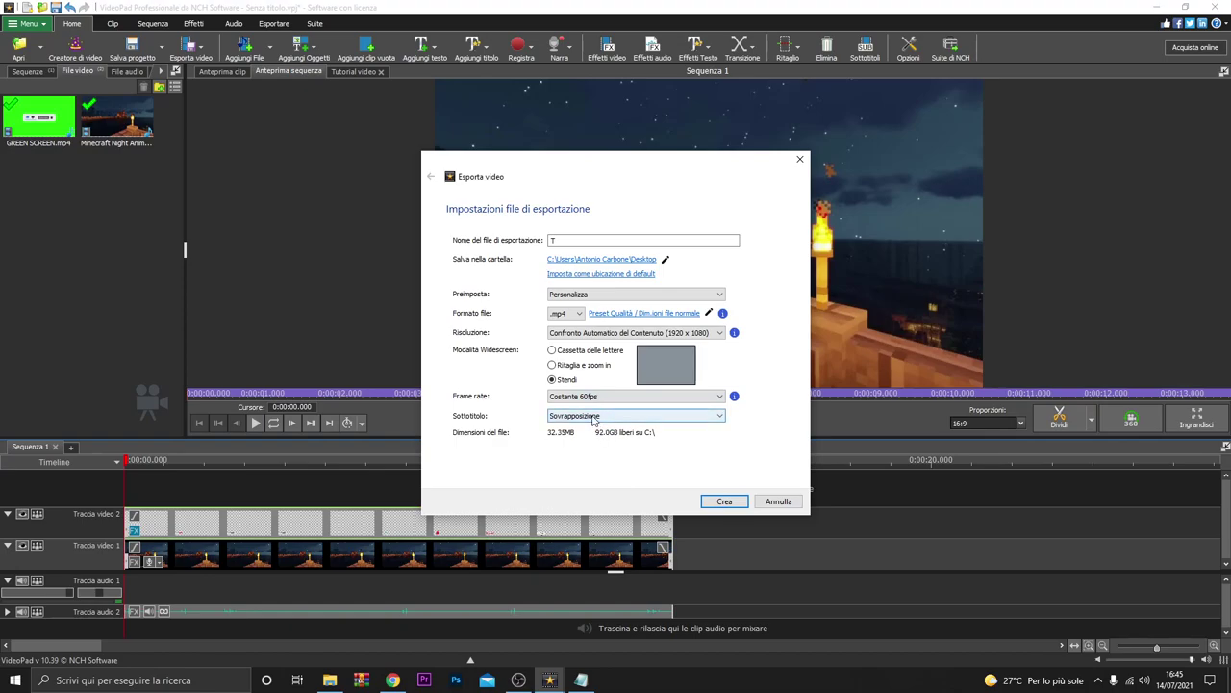
{"action": "left_click", "coordinate": [725, 502]}
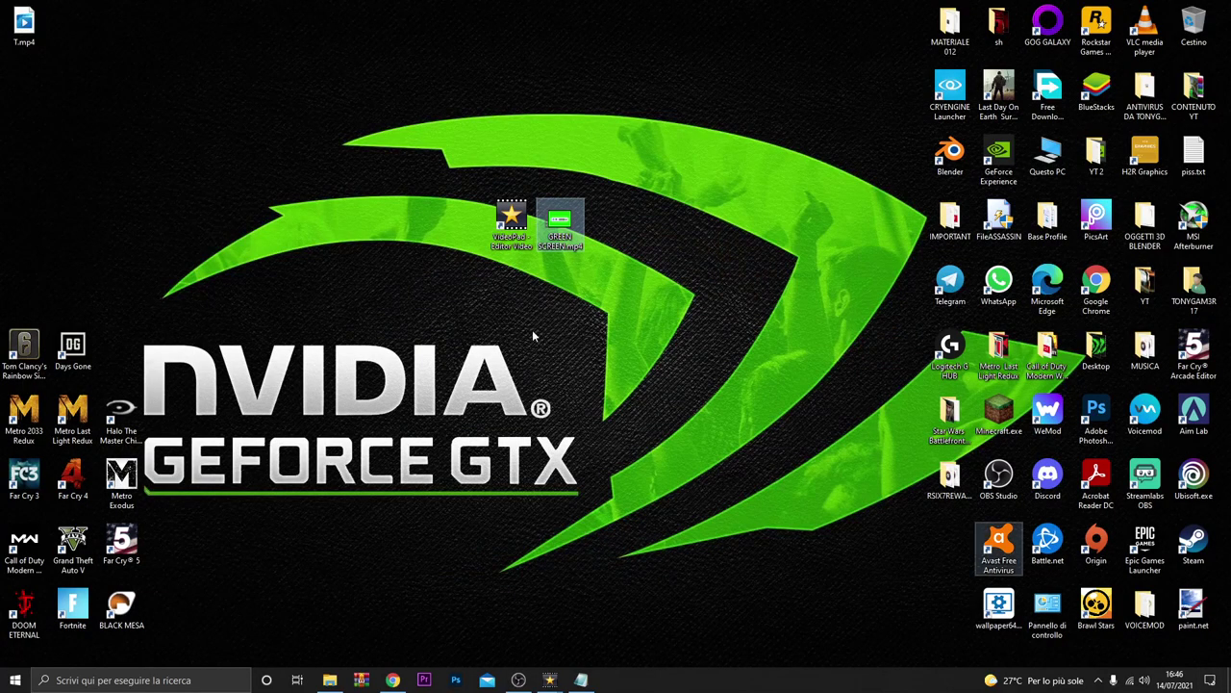
Refresh the desktop, watch the exported T.mp4 in the media player and close it.
{"action": "right_click", "coordinate": [149, 90]}
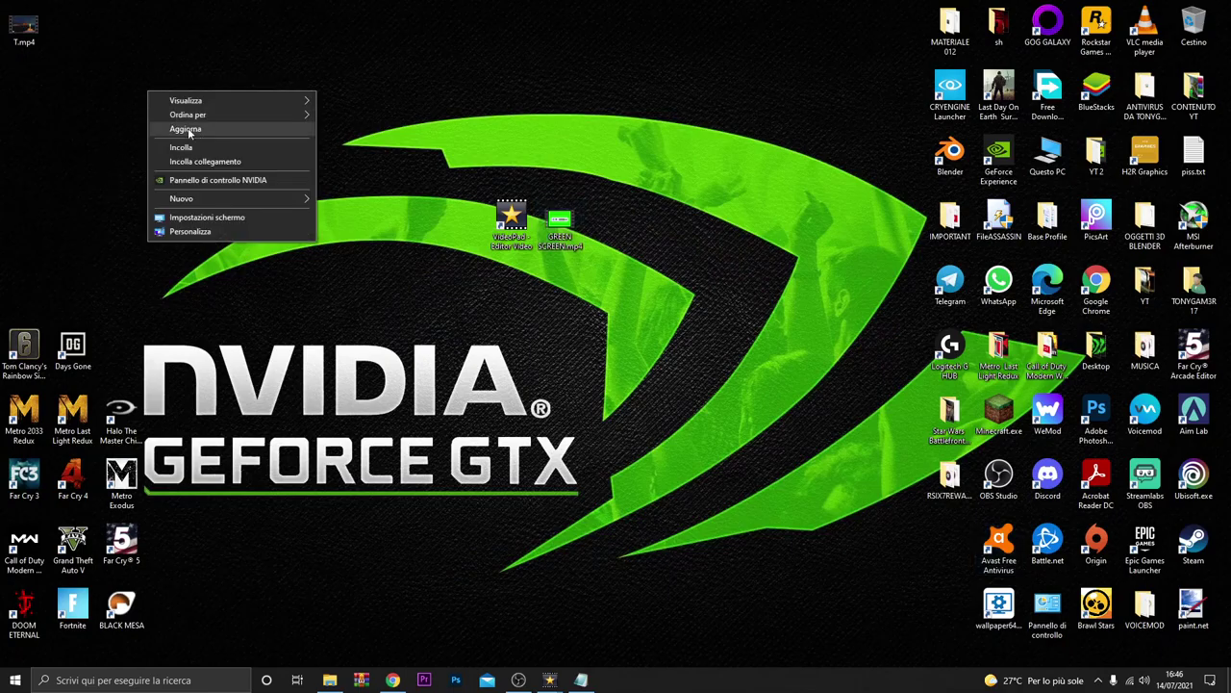
{"action": "left_click", "coordinate": [197, 132]}
{"action": "double_click", "coordinate": [29, 29]}
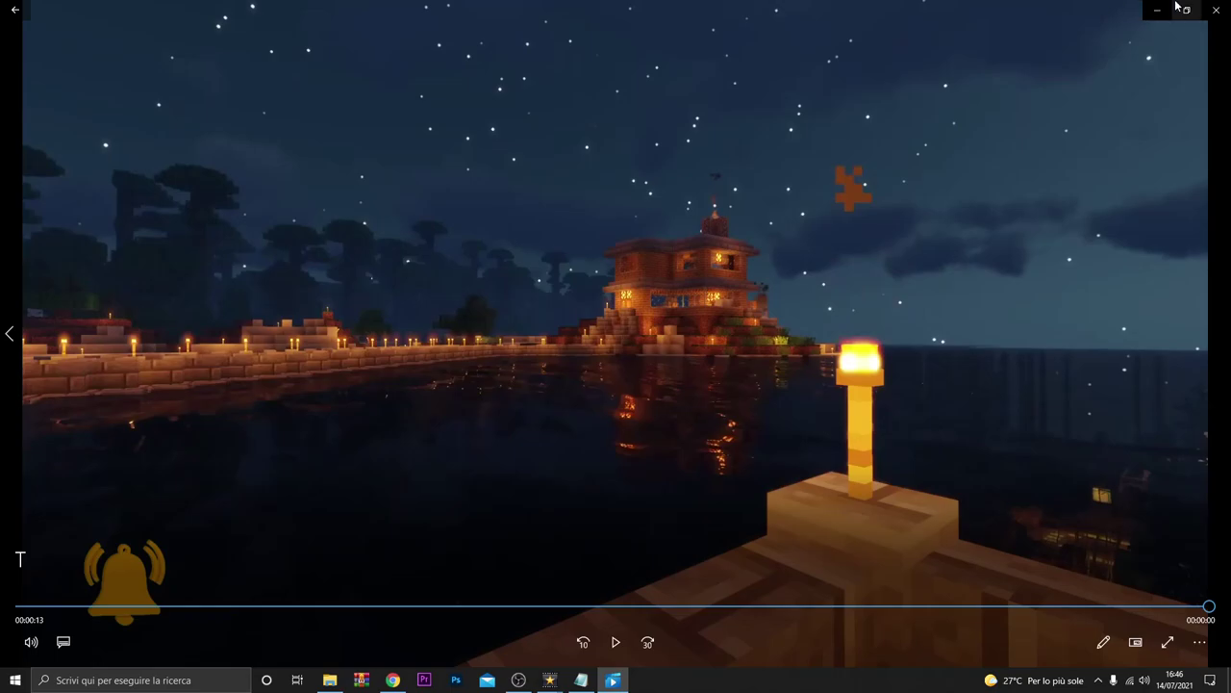
{"action": "left_click", "coordinate": [1216, 10]}
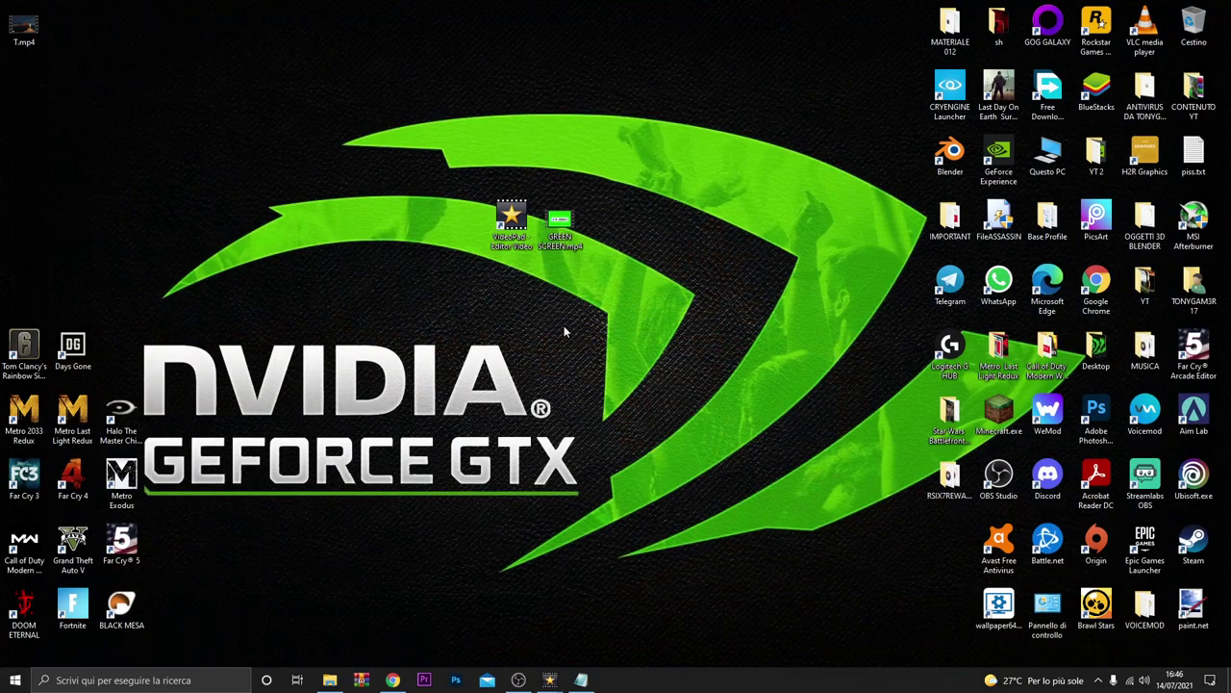